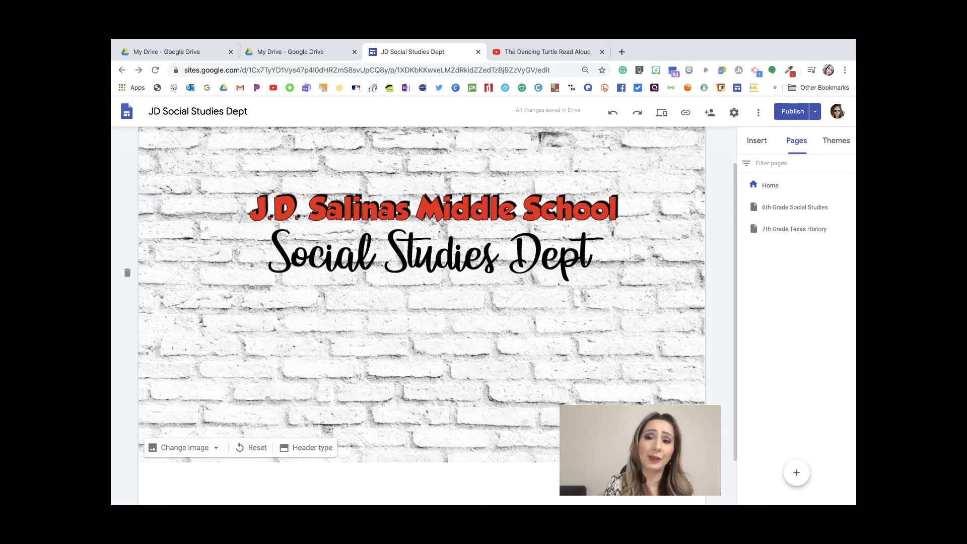
# - View the 6th Grade Social Studies page, then open 7th Grade Texas History in the editor
pyautogui.scroll(1, 498, 350)
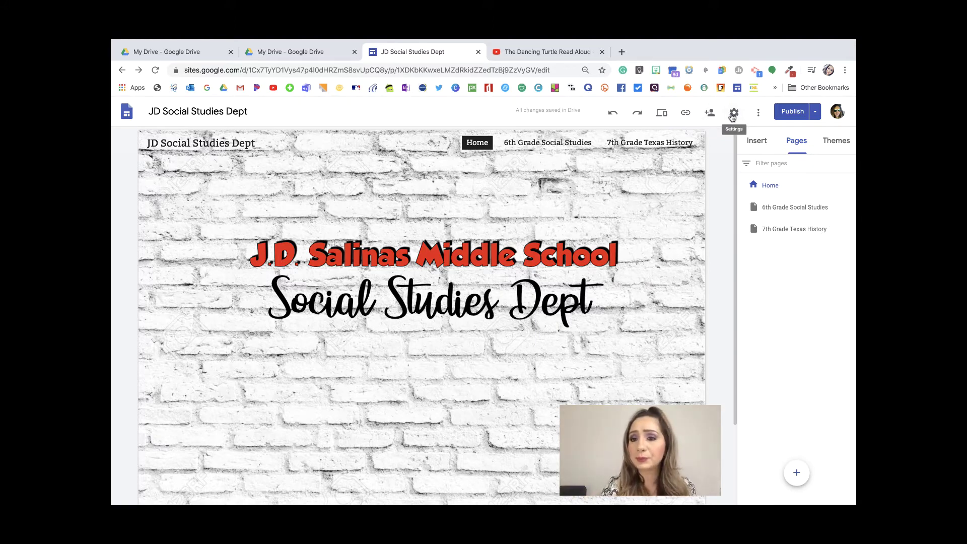
pyautogui.moveTo(682, 182)
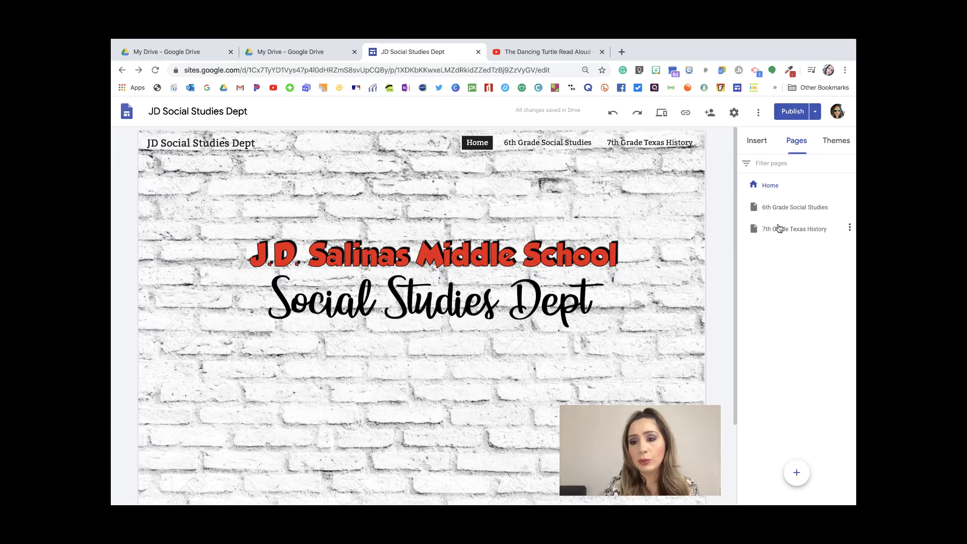
pyautogui.click(548, 143)
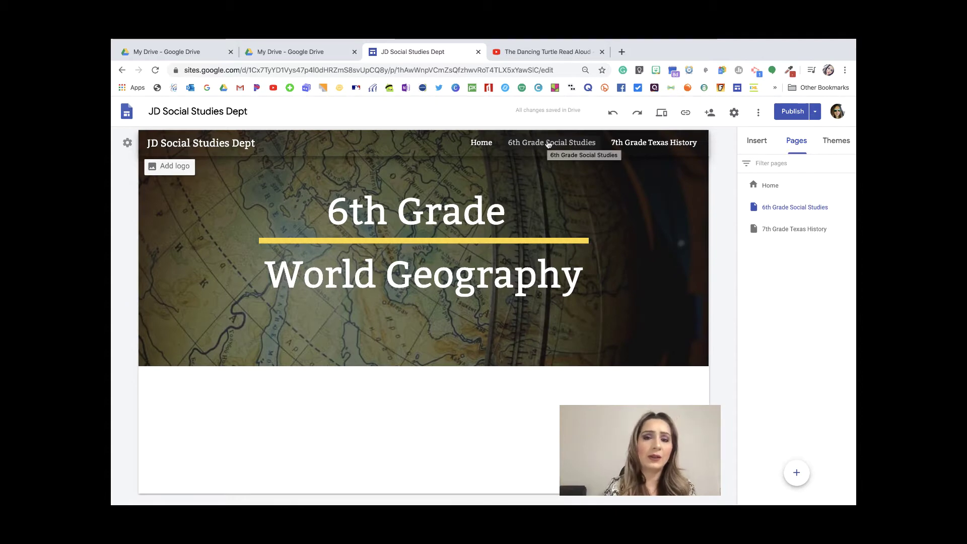
pyautogui.click(638, 143)
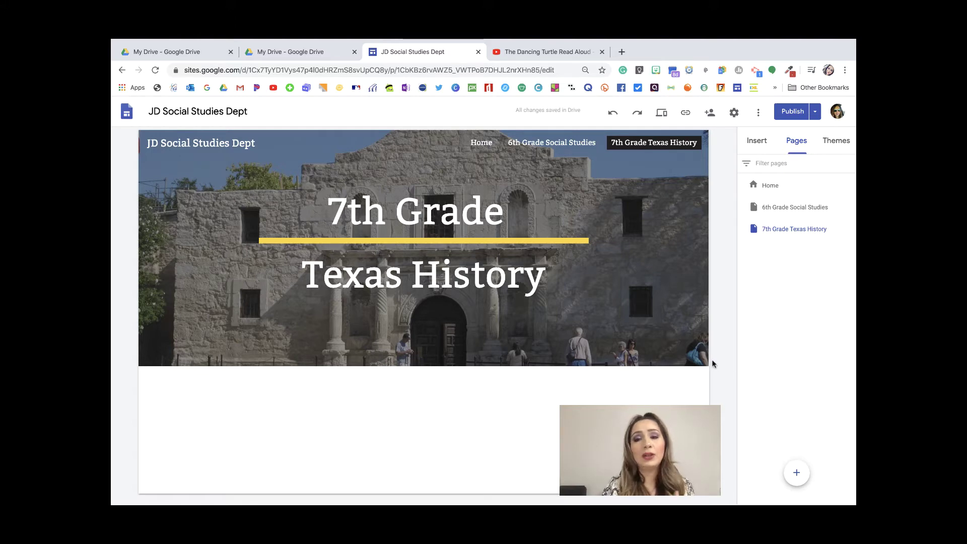
pyautogui.moveTo(850, 210)
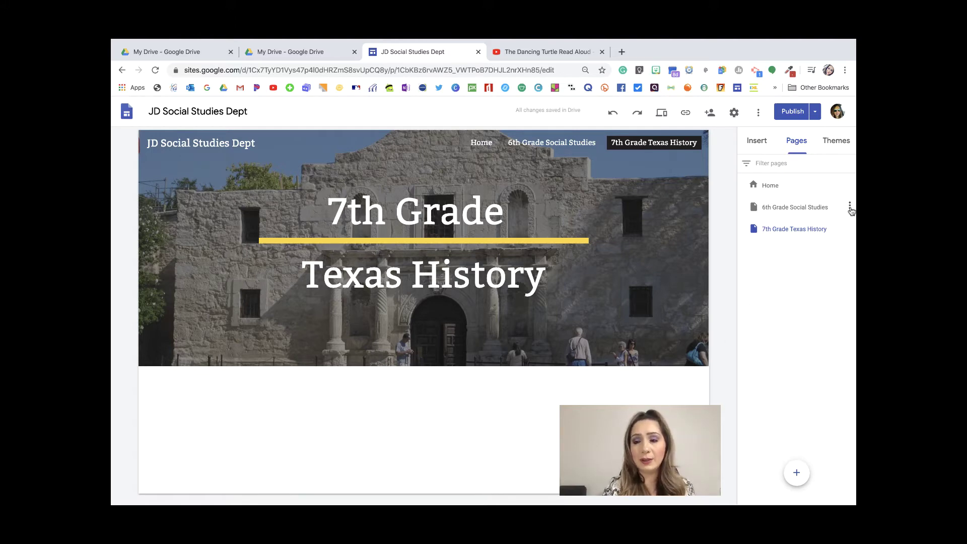
# - Create a new page named '8th Grade U.S. History' and move it below 7th Grade Texas History
pyautogui.click(849, 207)
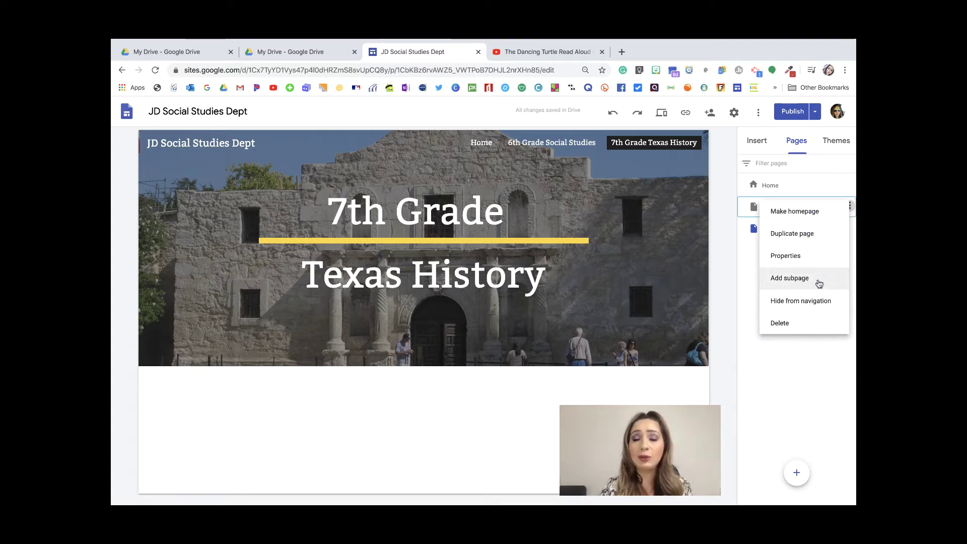
pyautogui.click(793, 375)
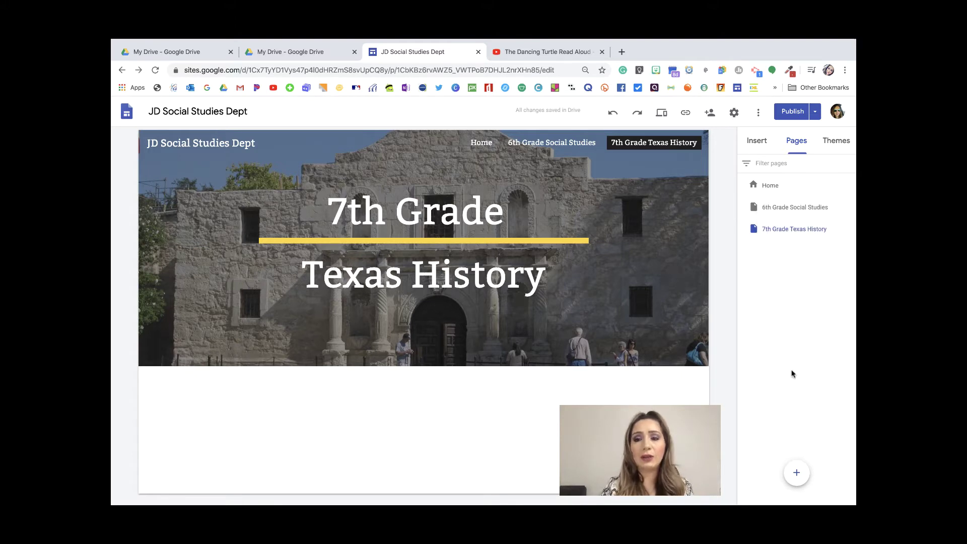
pyautogui.click(795, 473)
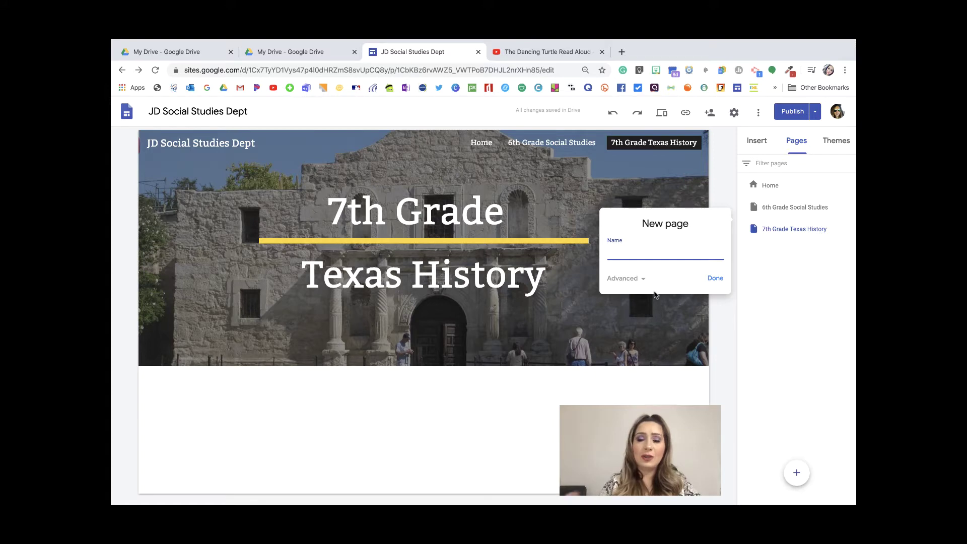
pyautogui.write('8th Grade U.S>')
pyautogui.press('BackSpace')
pyautogui.write('. H')
pyautogui.press('BackSpace')
pyautogui.press('BackSpace')
pyautogui.press('BackSpace')
pyautogui.write('. History')
pyautogui.click(714, 277)
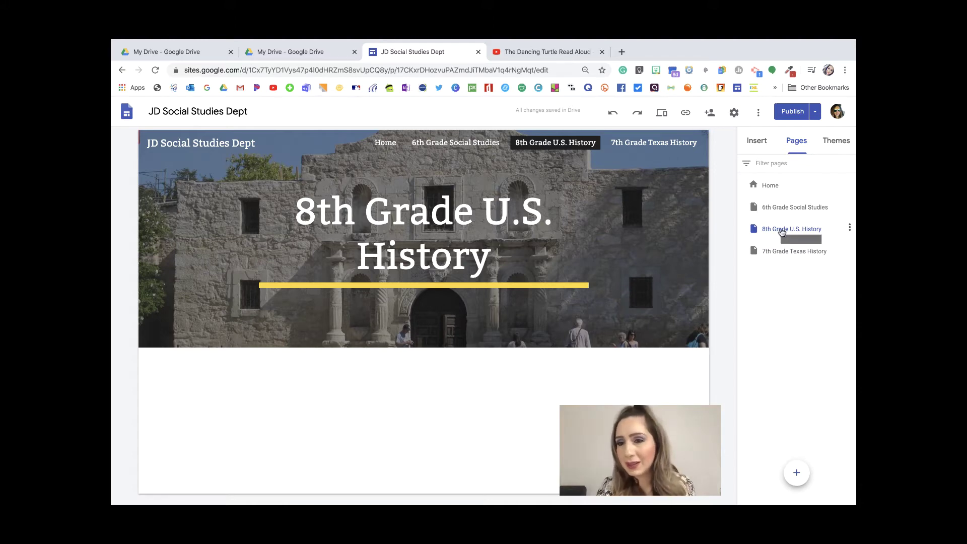
pyautogui.moveTo(781, 234); pyautogui.dragTo(780, 265)
pyautogui.moveTo(608, 254)
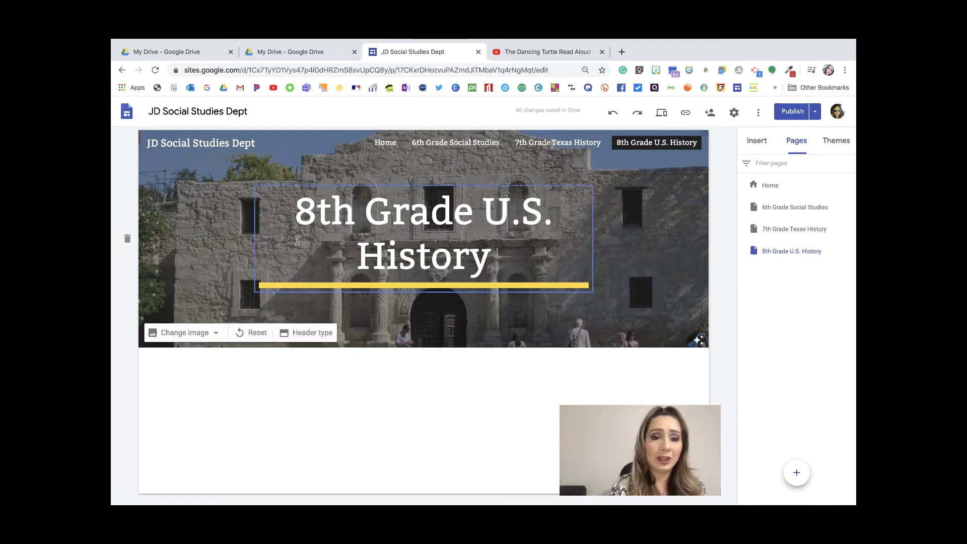
# - Replace the header image with a web-searched 'We the People' Constitution image with quill
pyautogui.click(208, 335)
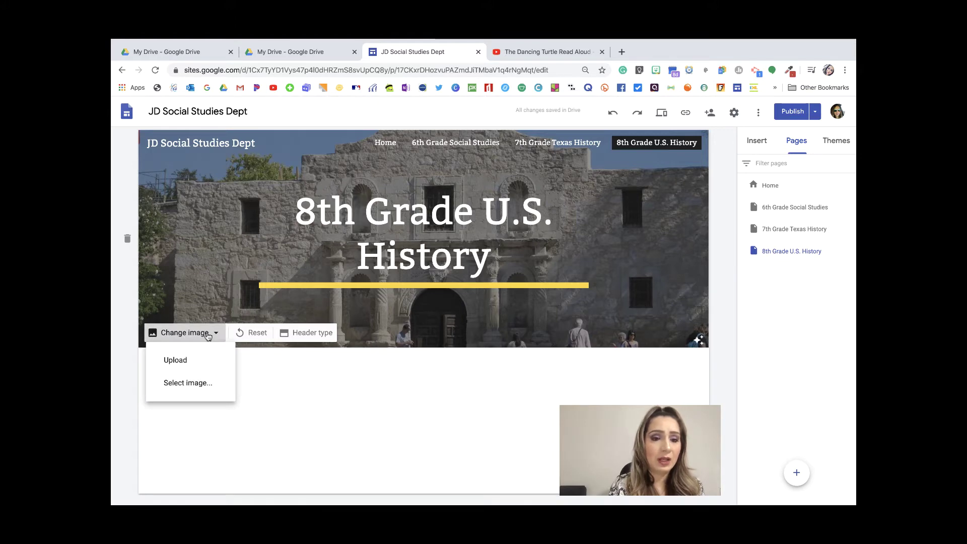
pyautogui.click(427, 400)
pyautogui.moveTo(584, 326)
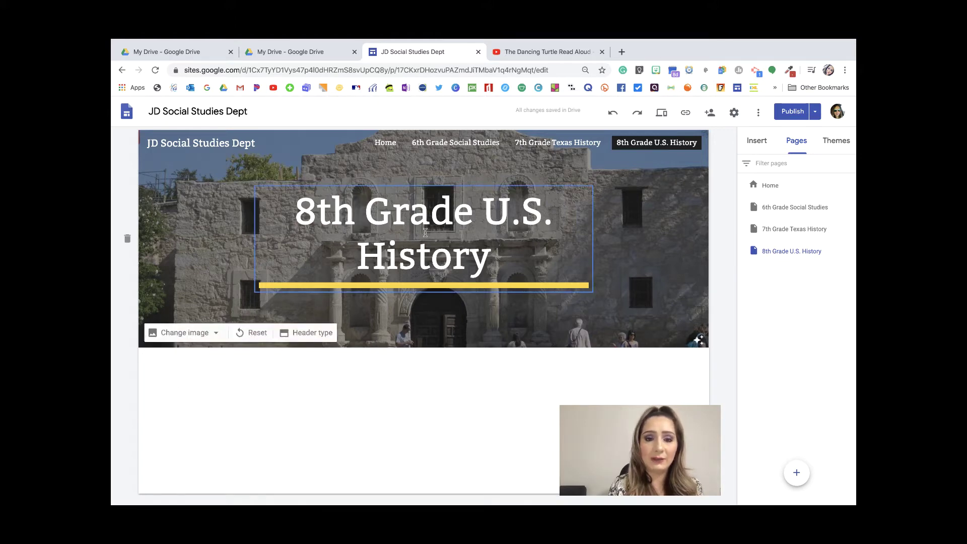
pyautogui.click(208, 333)
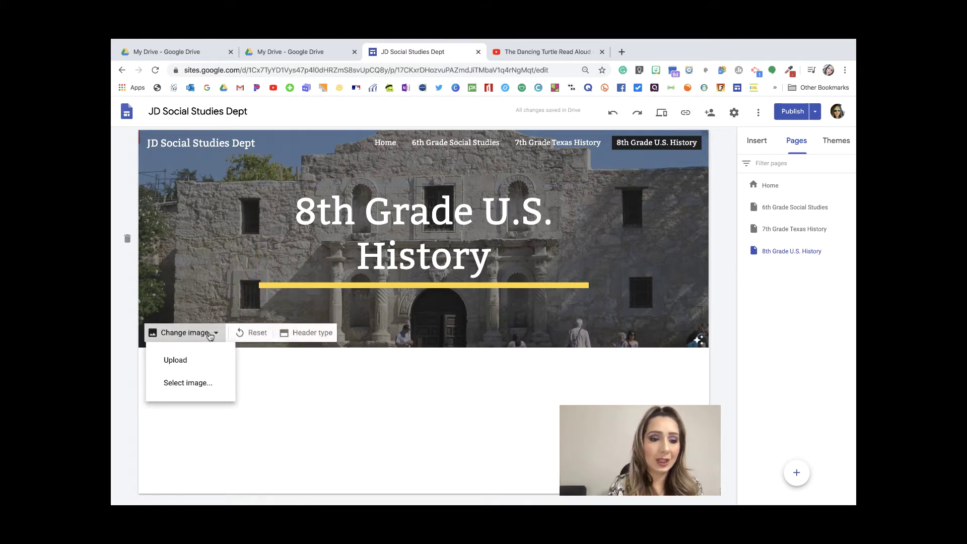
pyautogui.click(189, 384)
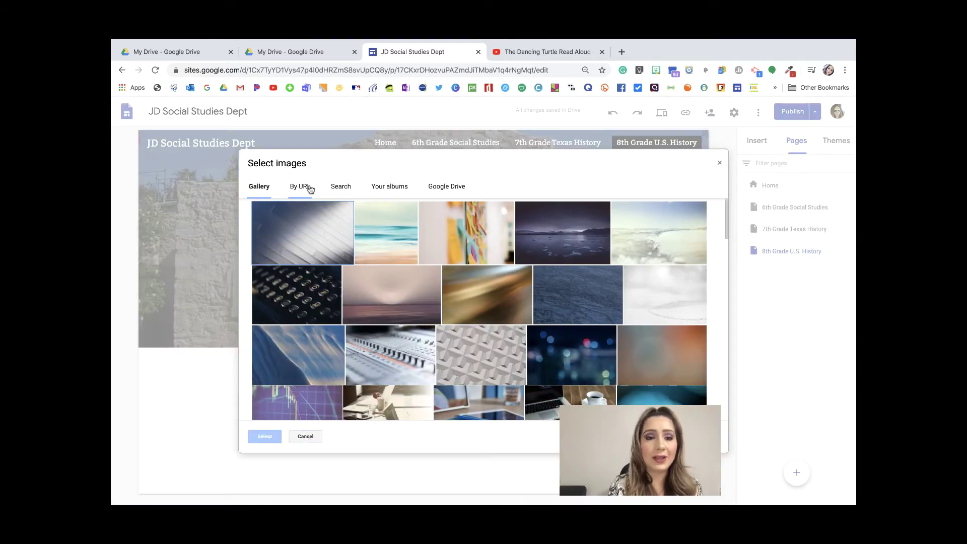
pyautogui.click(336, 188)
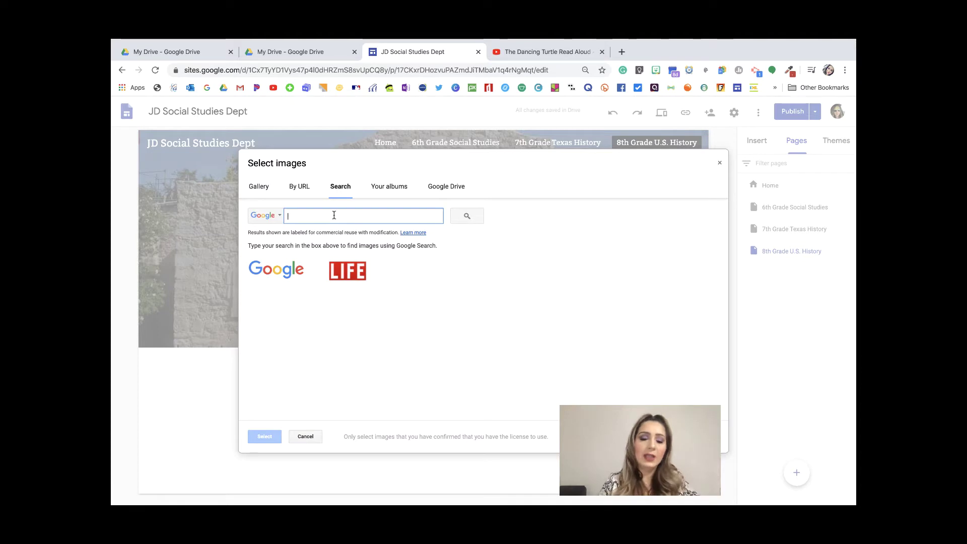
pyautogui.write('we the peop')
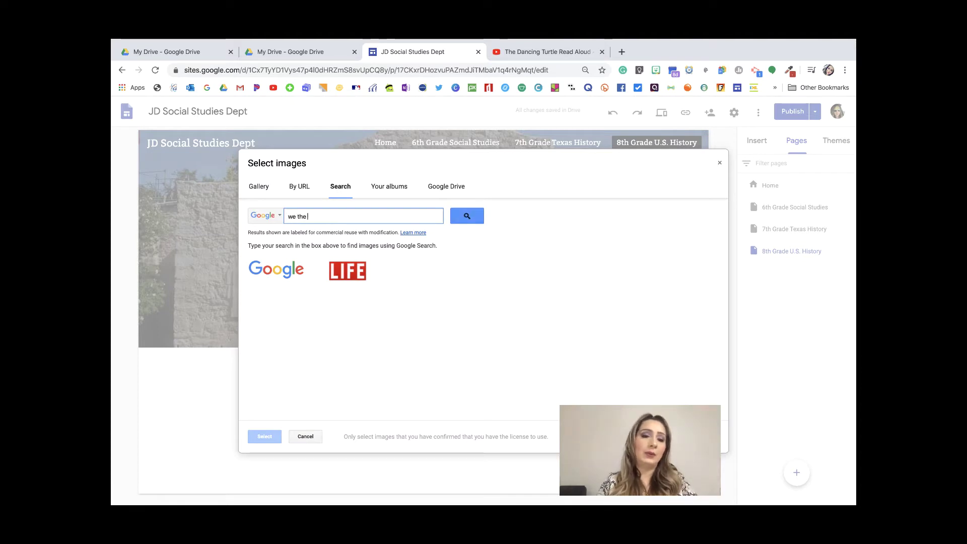
pyautogui.click(466, 215)
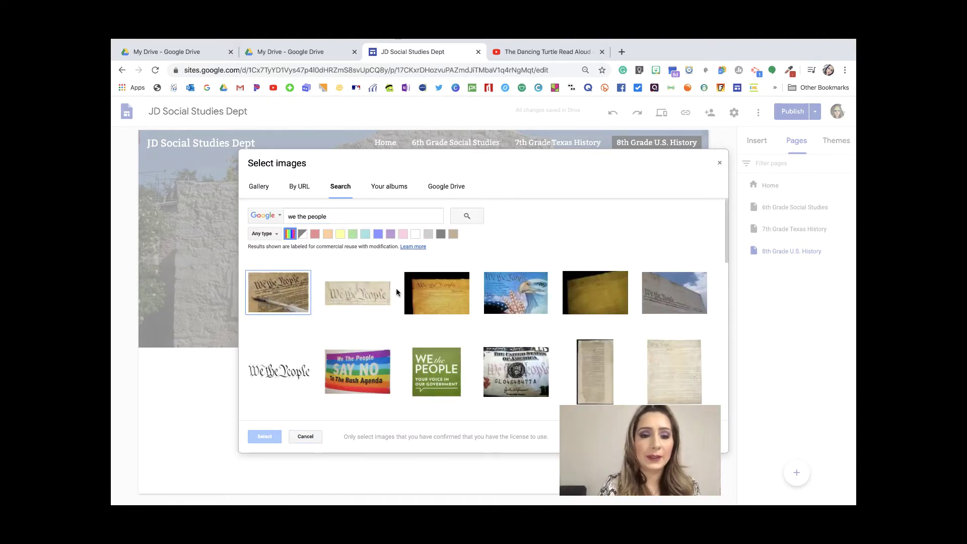
pyautogui.click(285, 294)
pyautogui.click(263, 436)
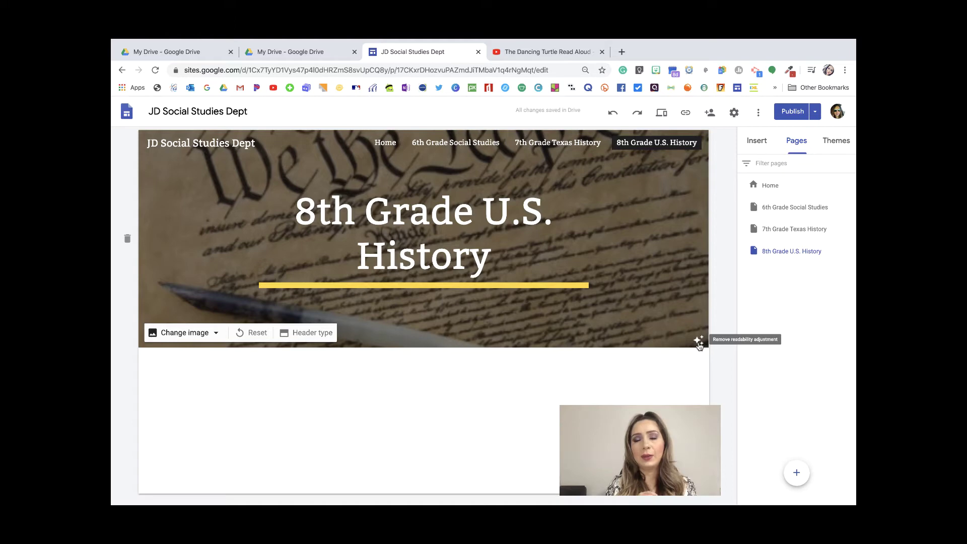
# - Break the header title so '8th Grade' and 'U.S. History' sit on separate lines
pyautogui.click(479, 217)
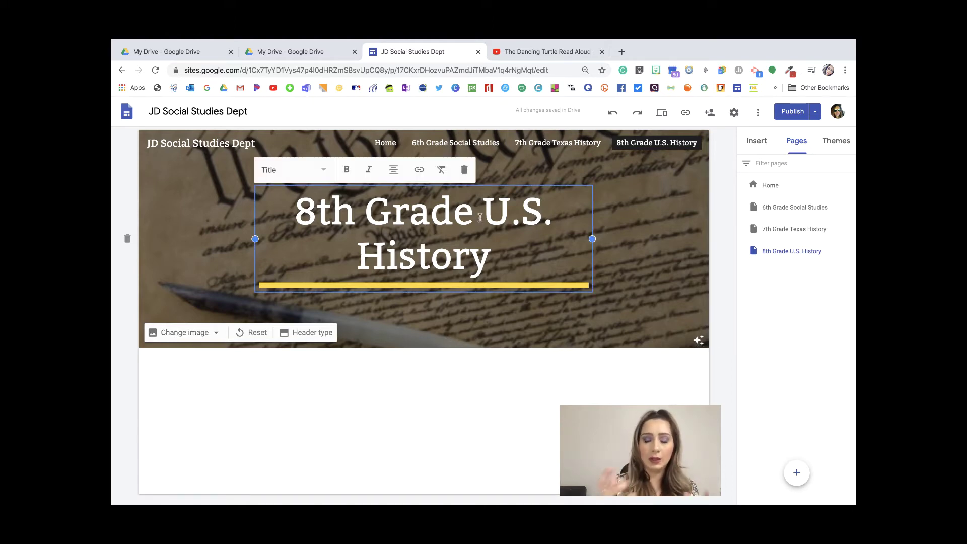
pyautogui.press('Return')
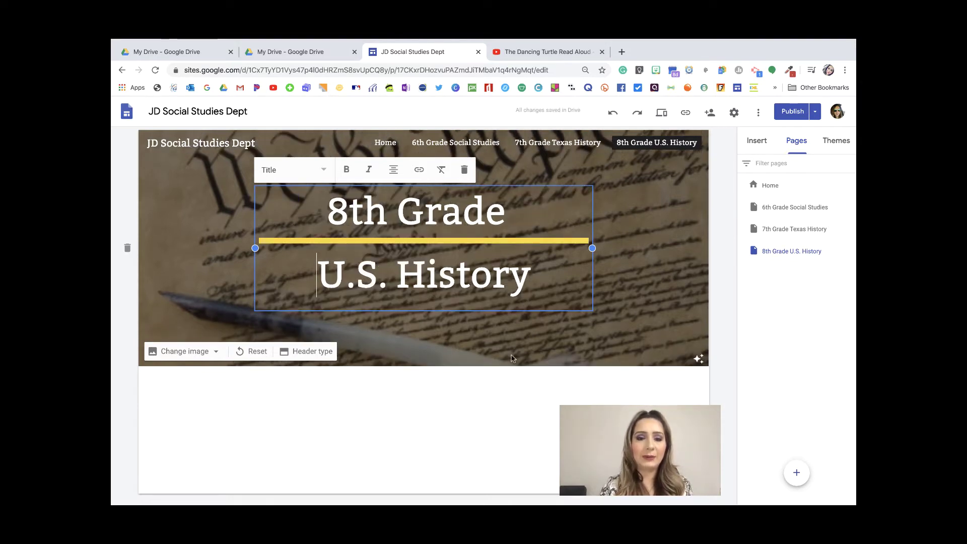
pyautogui.click(396, 409)
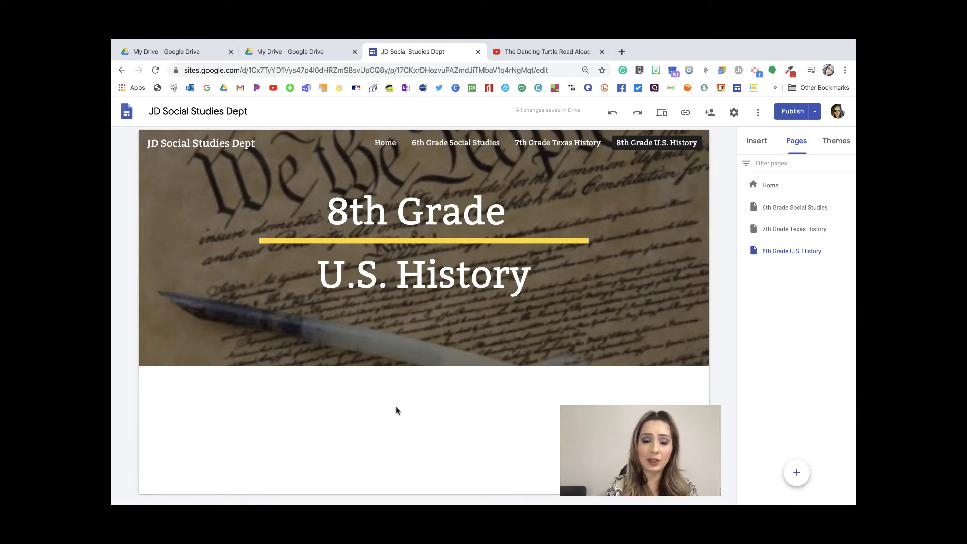
# - Insert a Divider element directly beneath the Constitution header banner
pyautogui.click(759, 145)
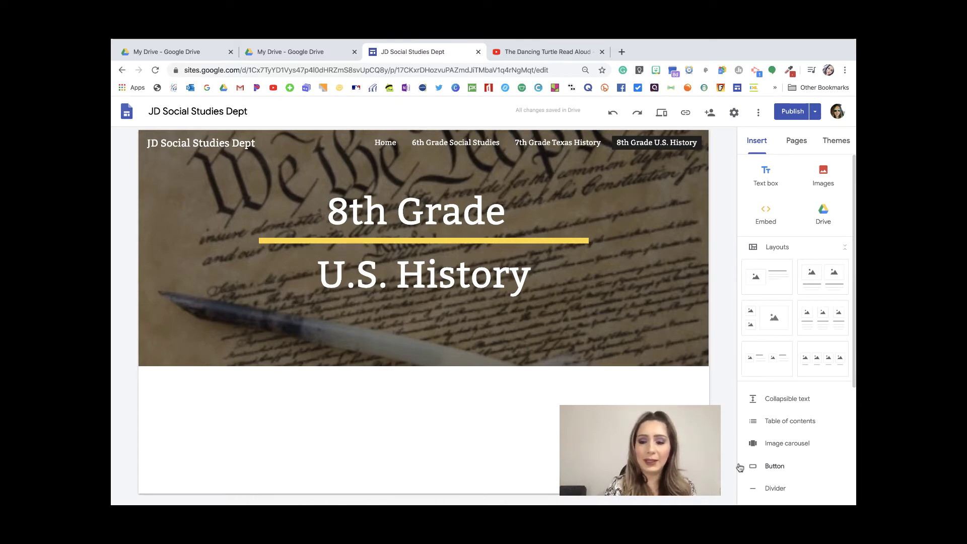
pyautogui.scroll(-3, 804, 474)
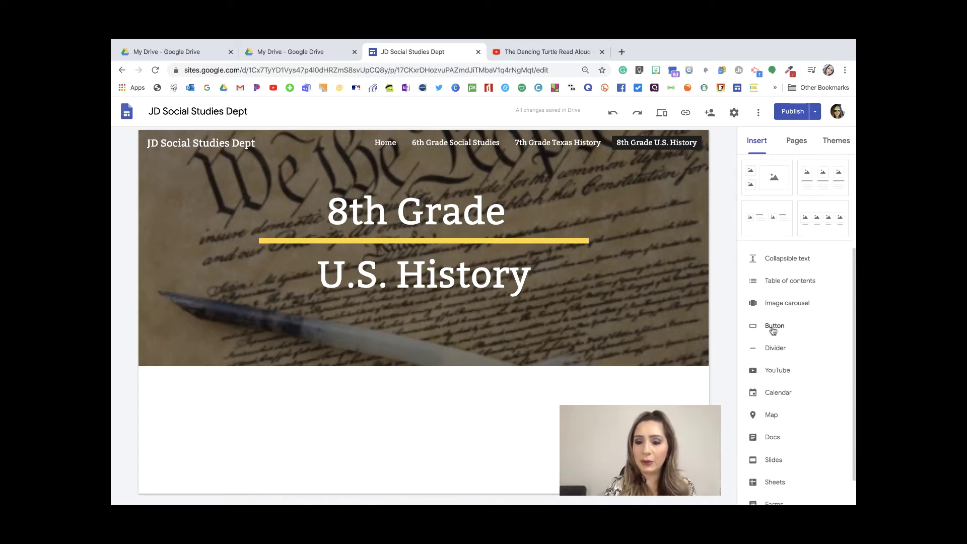
pyautogui.click(774, 348)
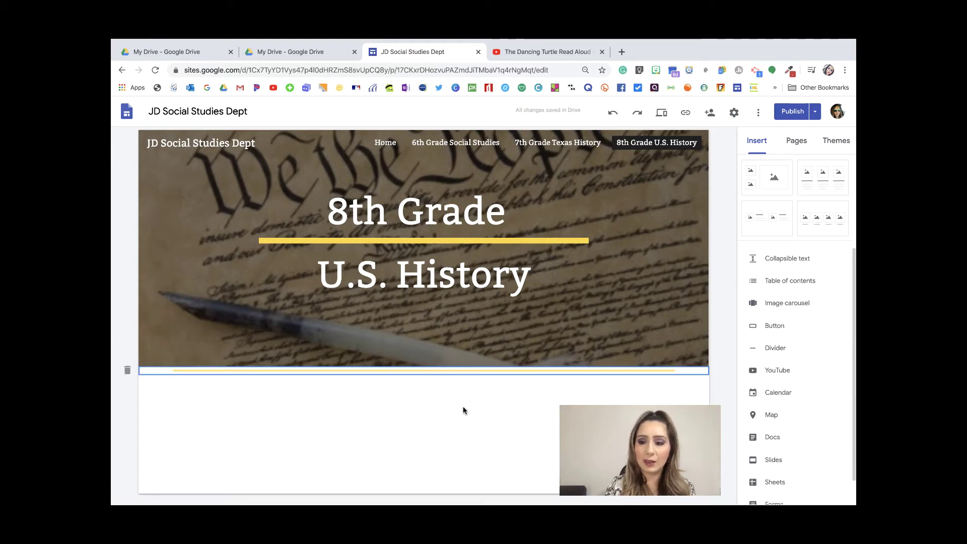
pyautogui.click(435, 417)
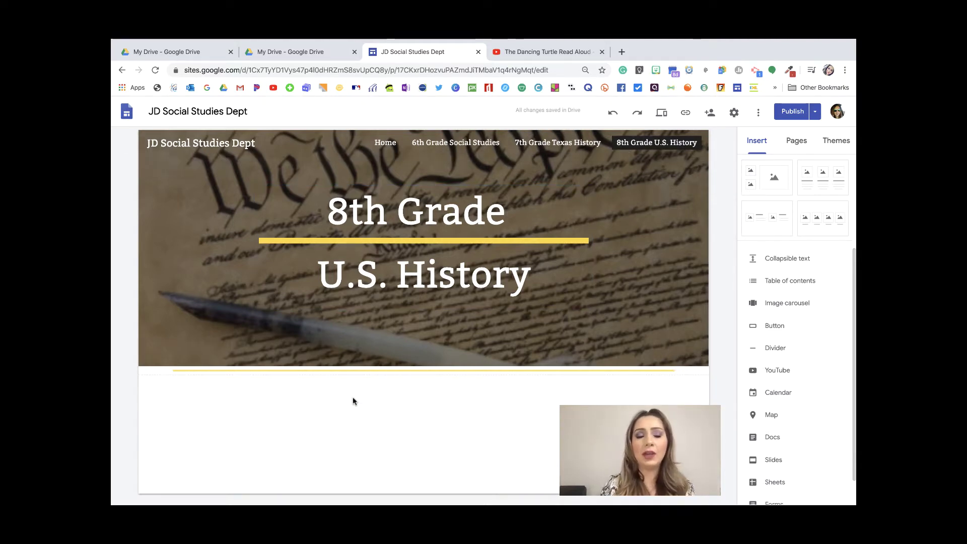
# - Add a text box below the divider containing the link bit.ly/2019JD8SS
pyautogui.doubleClick(403, 396)
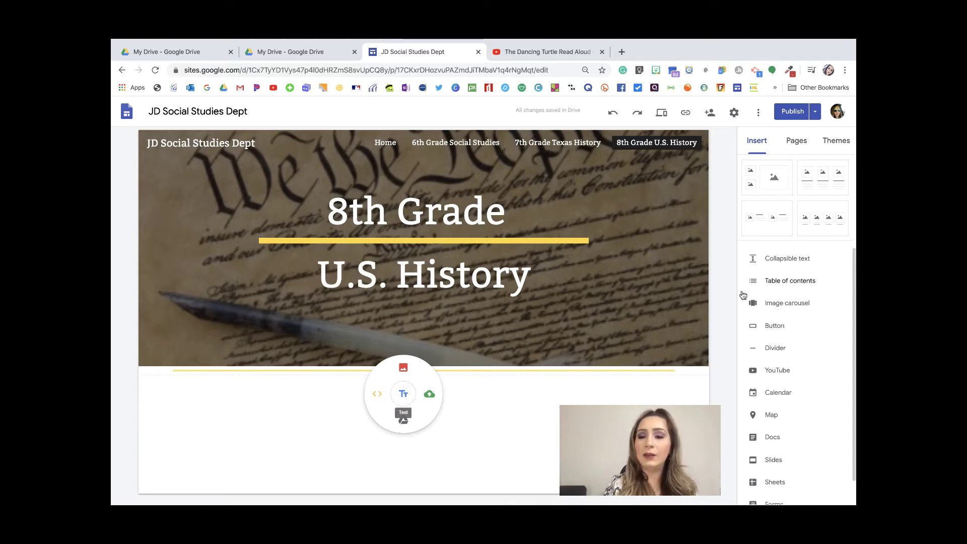
pyautogui.scroll(3, 756, 243)
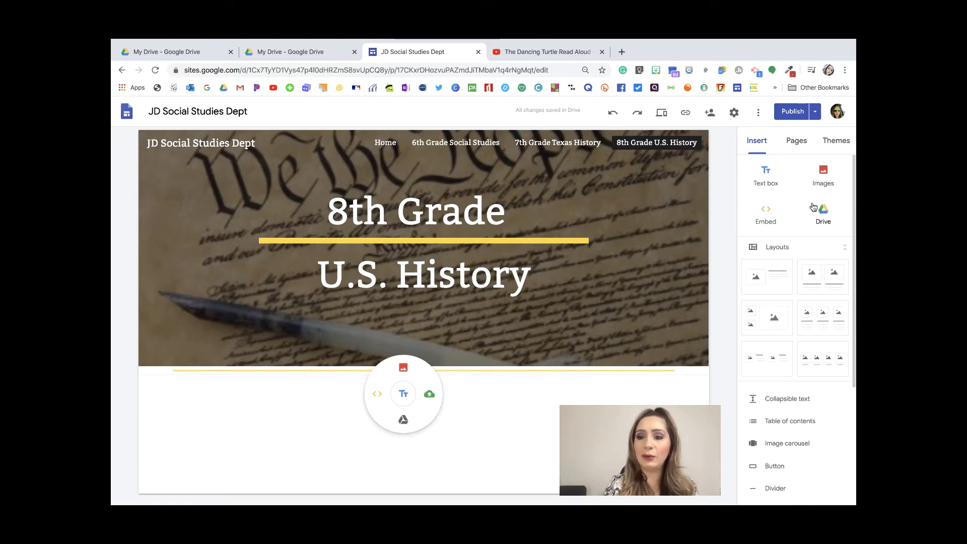
pyautogui.click(403, 396)
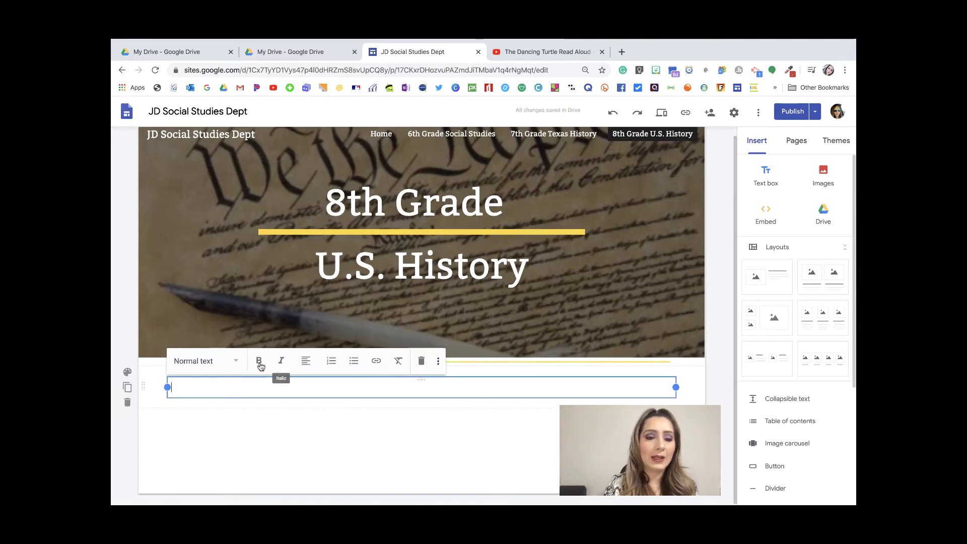
pyautogui.click(376, 362)
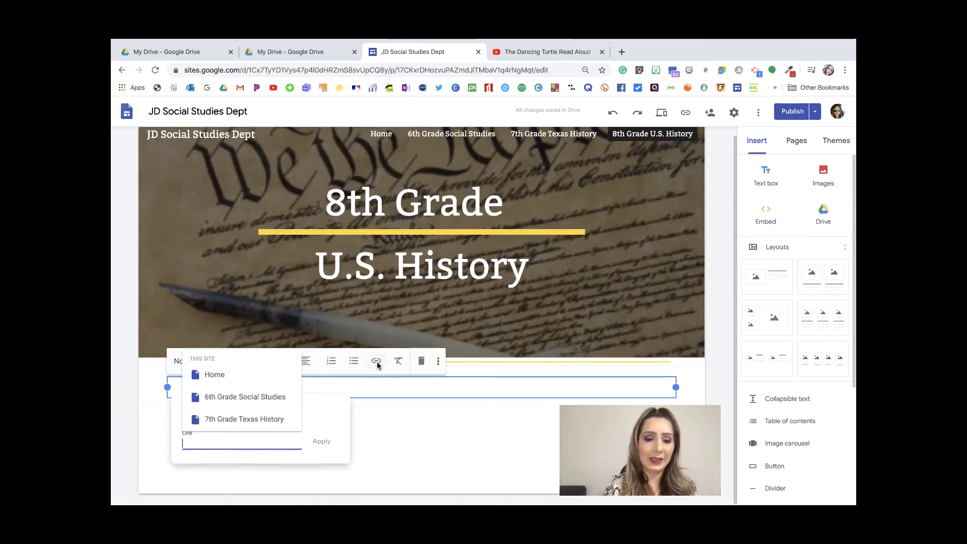
pyautogui.click(199, 442)
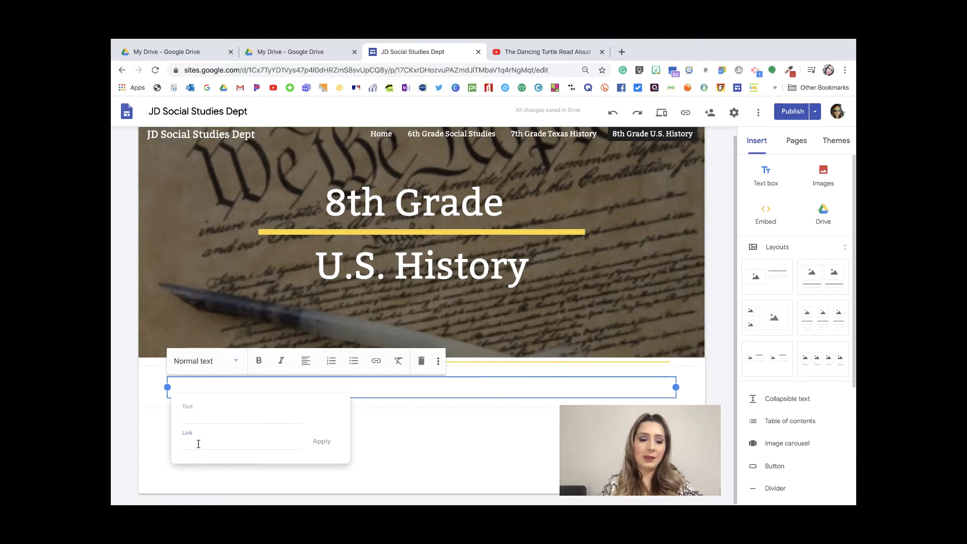
pyautogui.click(190, 442)
pyautogui.write('bit.ly/2019JD8SS')
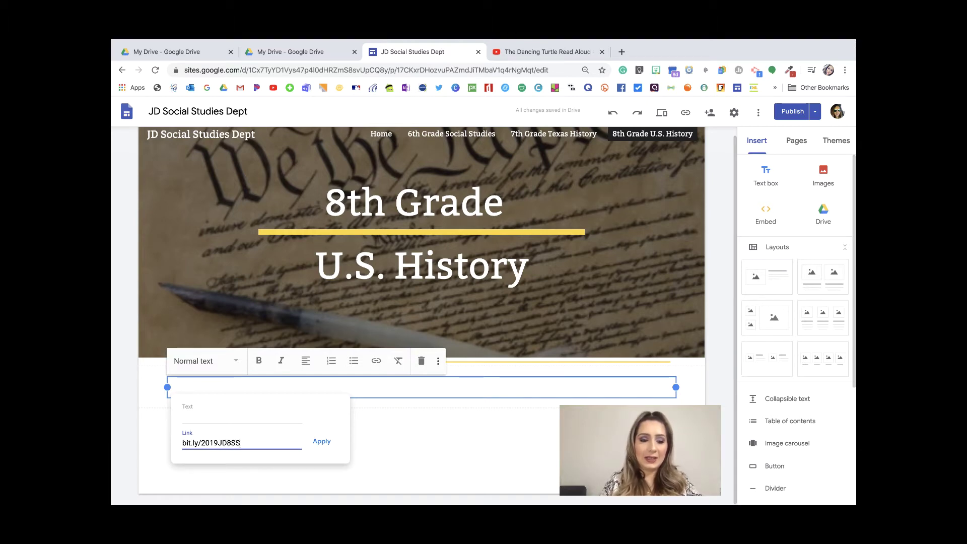
pyautogui.click(322, 442)
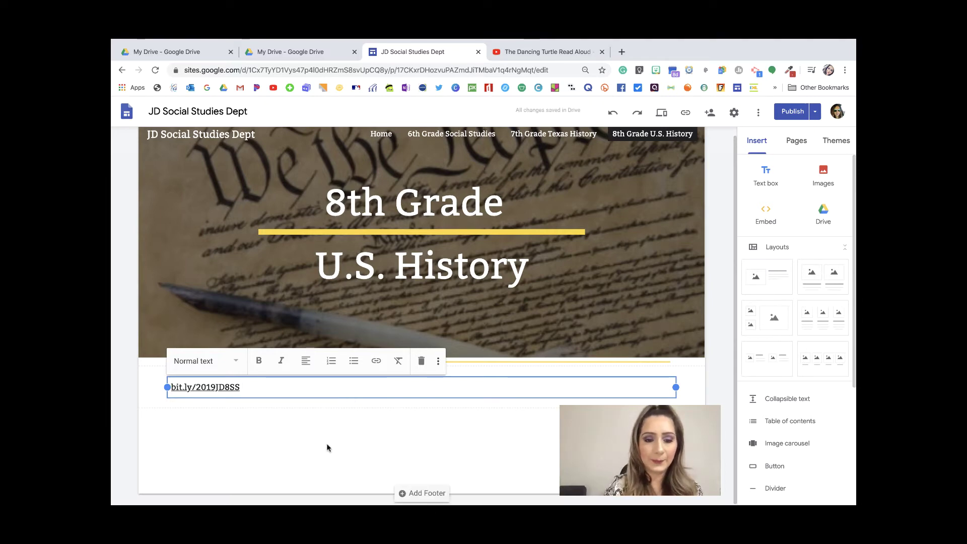
# - Center the link text and give it the Title paragraph style
pyautogui.click(305, 362)
pyautogui.click(305, 390)
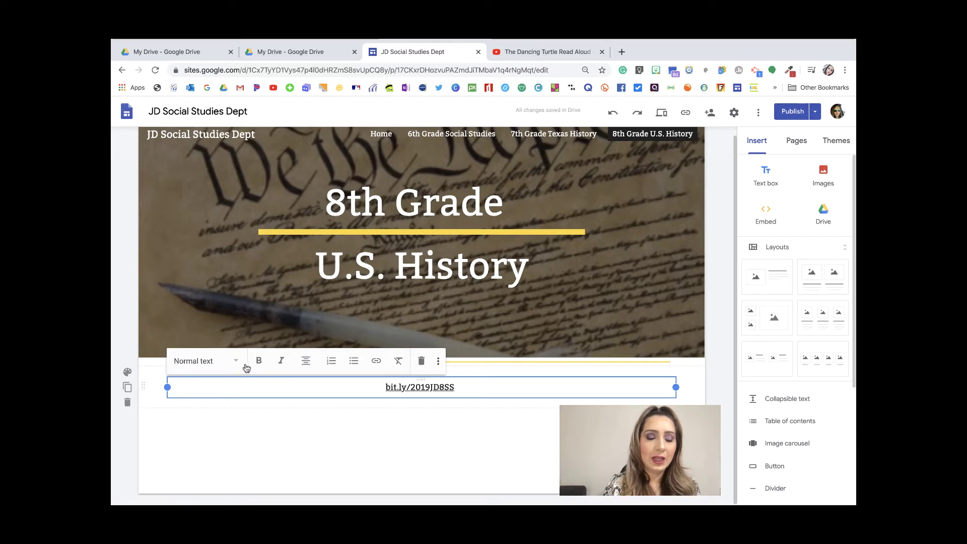
pyautogui.click(218, 361)
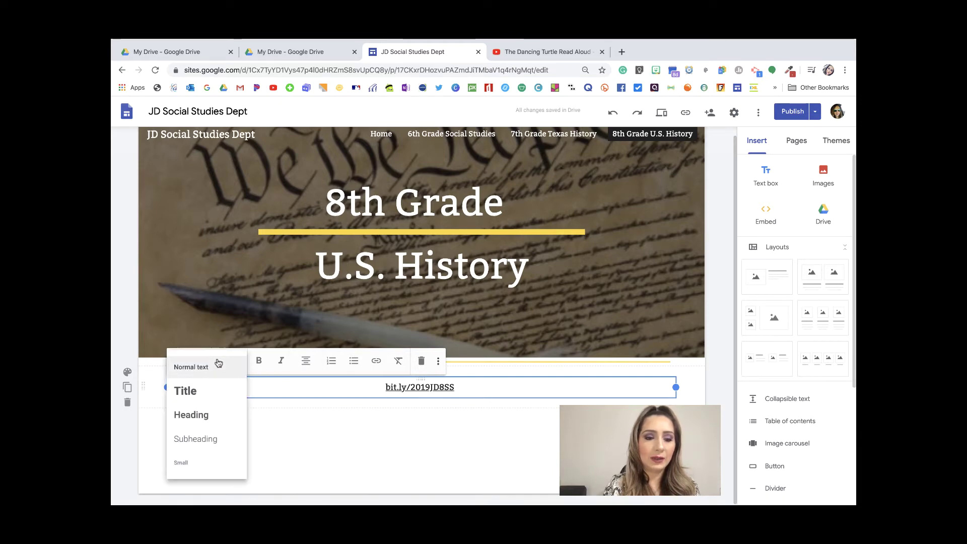
pyautogui.click(204, 389)
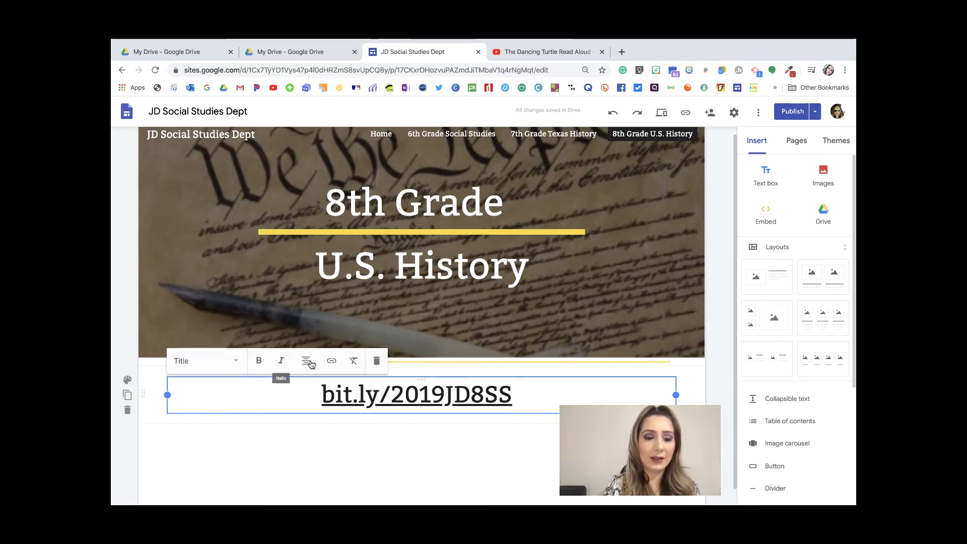
pyautogui.click(153, 415)
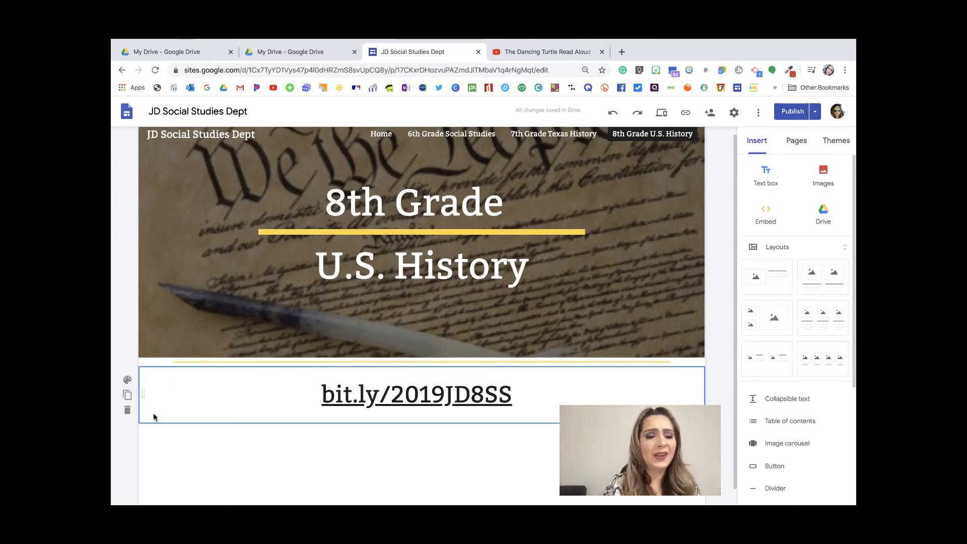
# - Set the link section's background to the yellow Emphasis 2 color
pyautogui.click(129, 386)
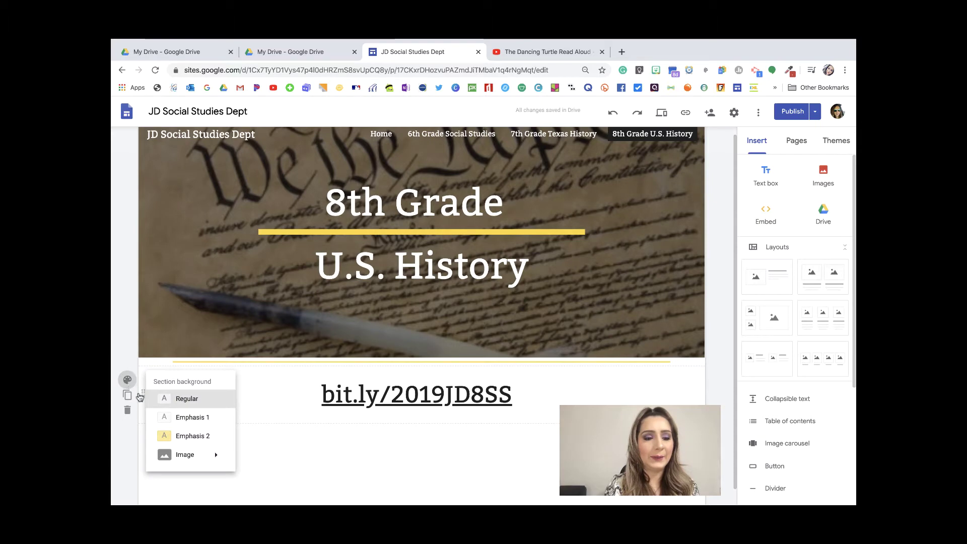
pyautogui.click(180, 436)
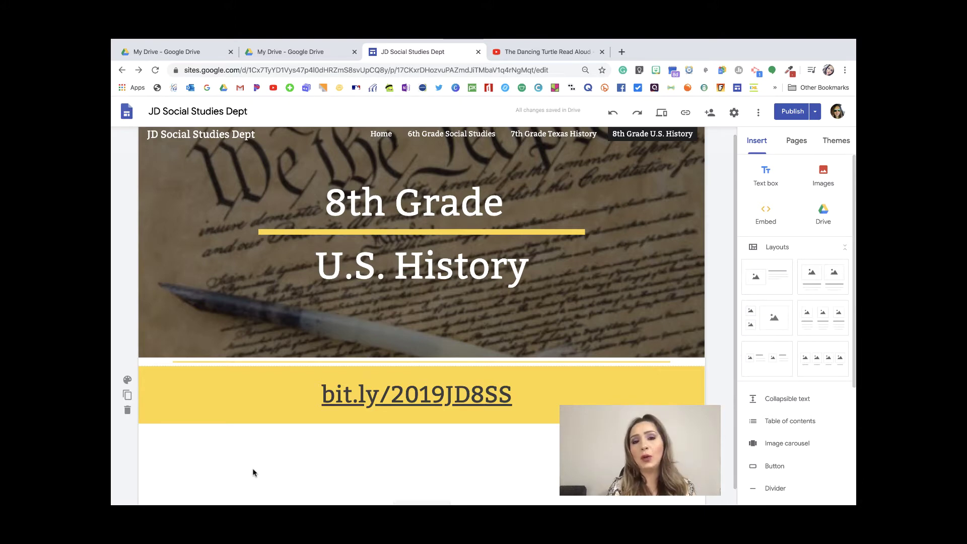
pyautogui.scroll(-1, 253, 471)
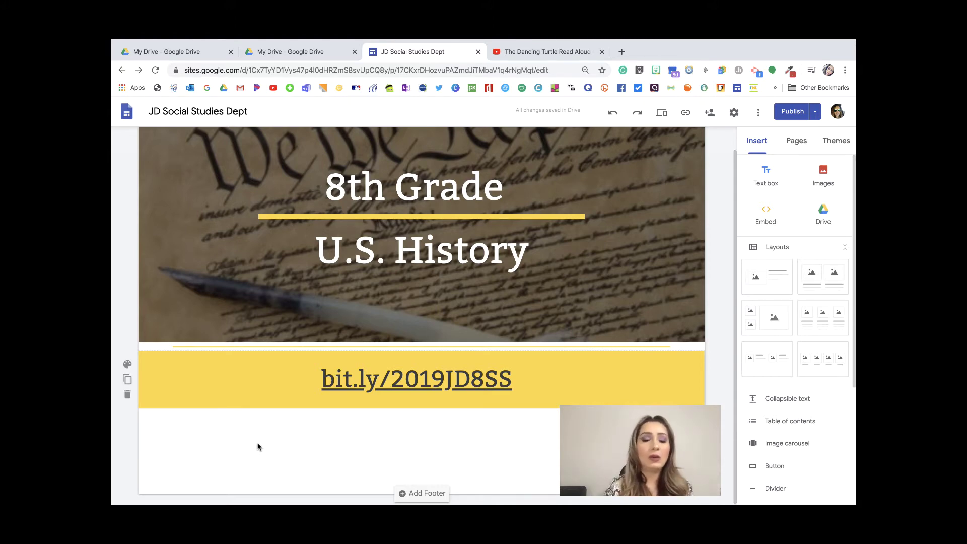
# - Insert from Drive, browsing to Social Studies Dept. > 2019-2020 SS Dept > 8th Grade
pyautogui.doubleClick(207, 432)
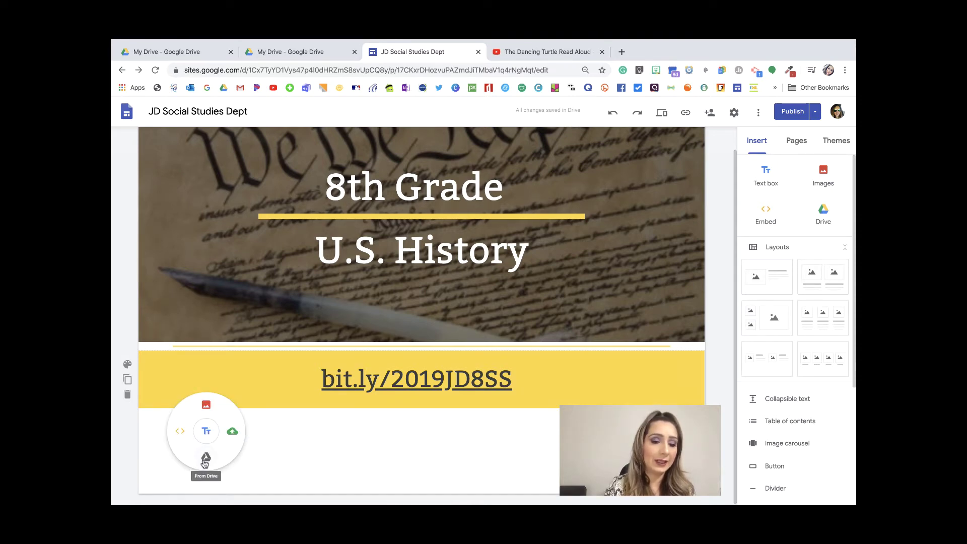
pyautogui.click(822, 219)
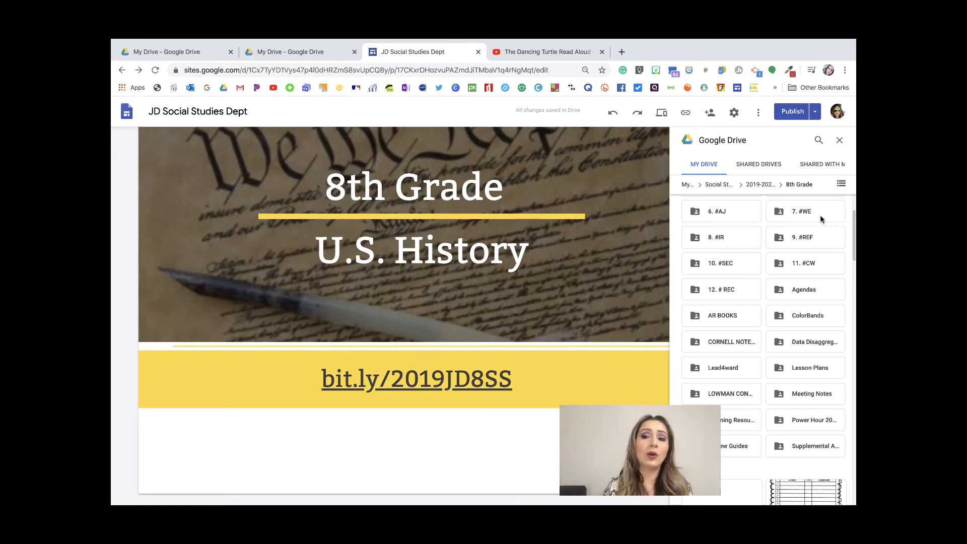
pyautogui.click(685, 184)
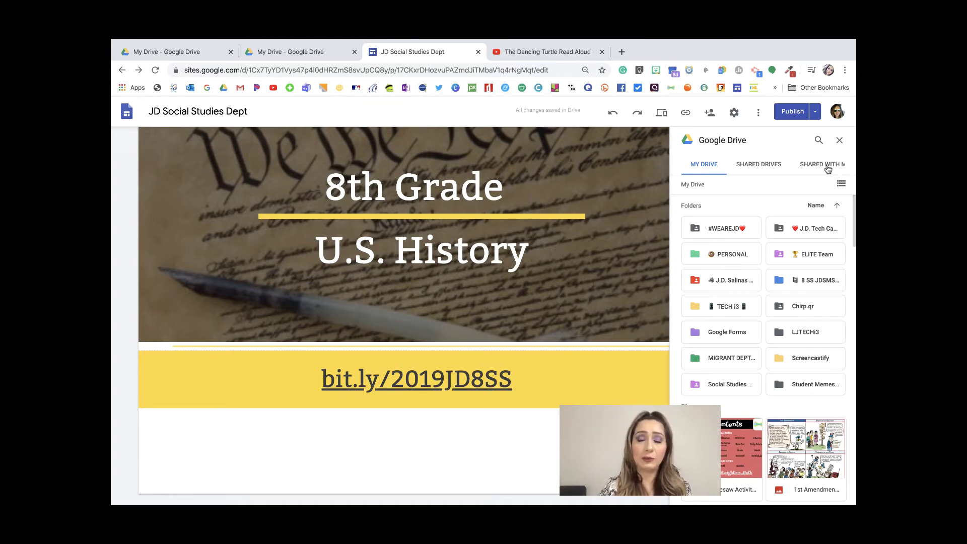
pyautogui.doubleClick(721, 386)
pyautogui.click(726, 229)
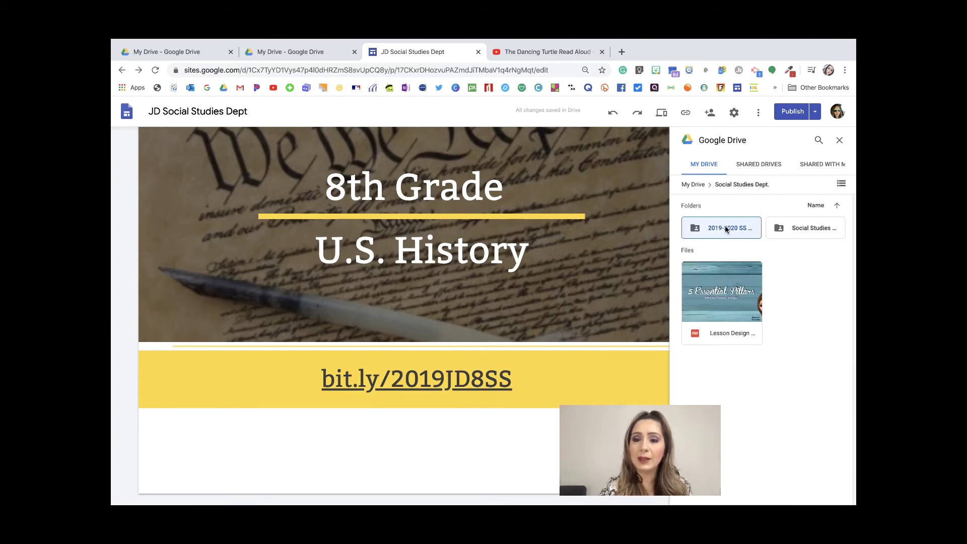
pyautogui.doubleClick(726, 229)
pyautogui.click(721, 254)
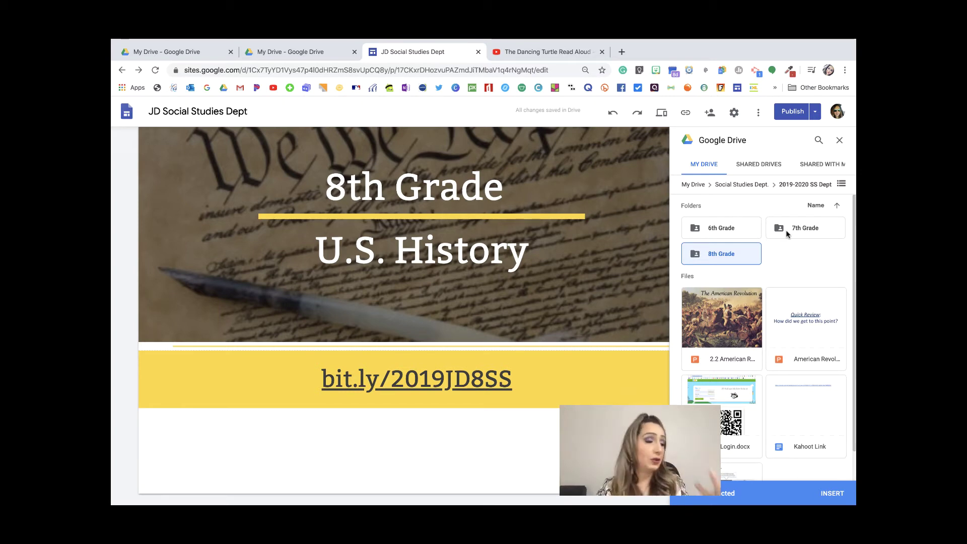
pyautogui.doubleClick(717, 256)
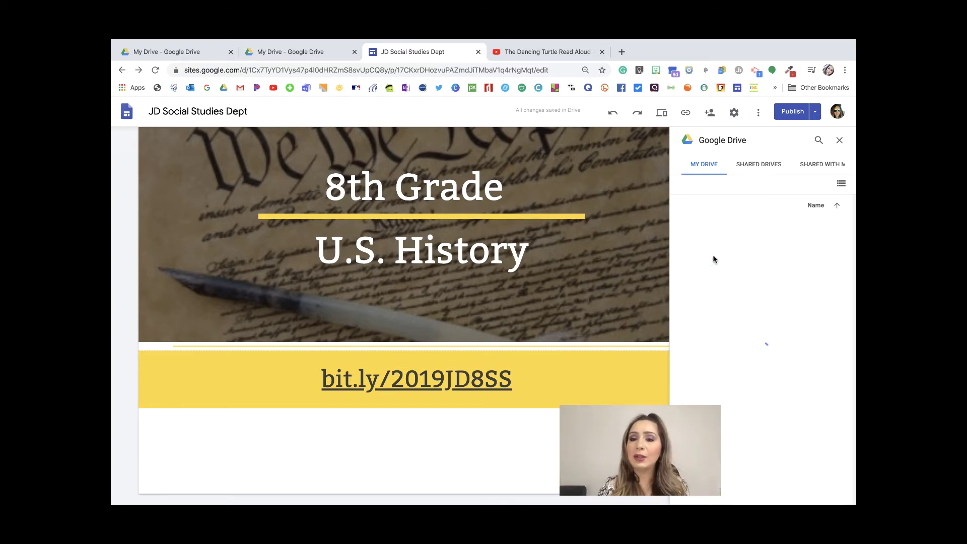
# - Select the Chapter 8 Concept Map PDF and insert it below the link banner
pyautogui.scroll(-3, 719, 341)
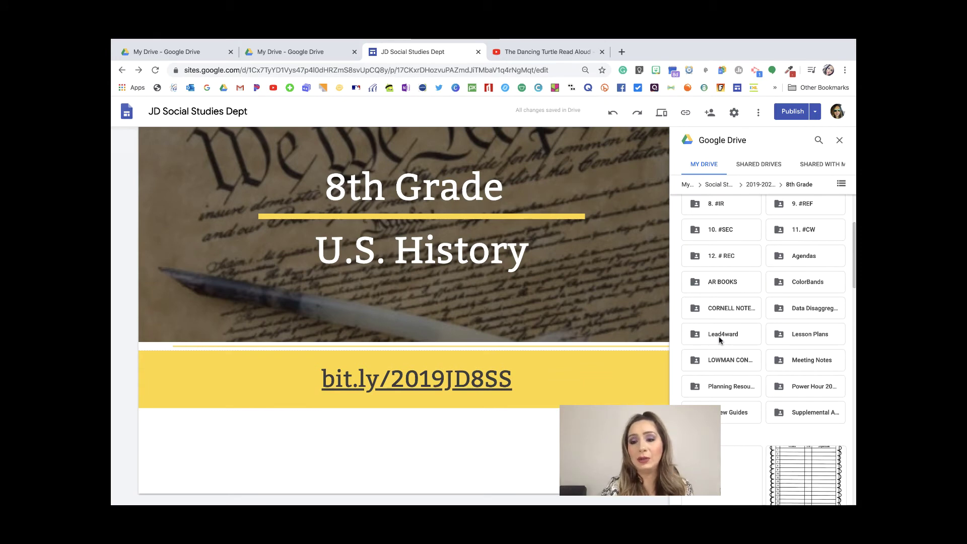
pyautogui.scroll(-1, 719, 341)
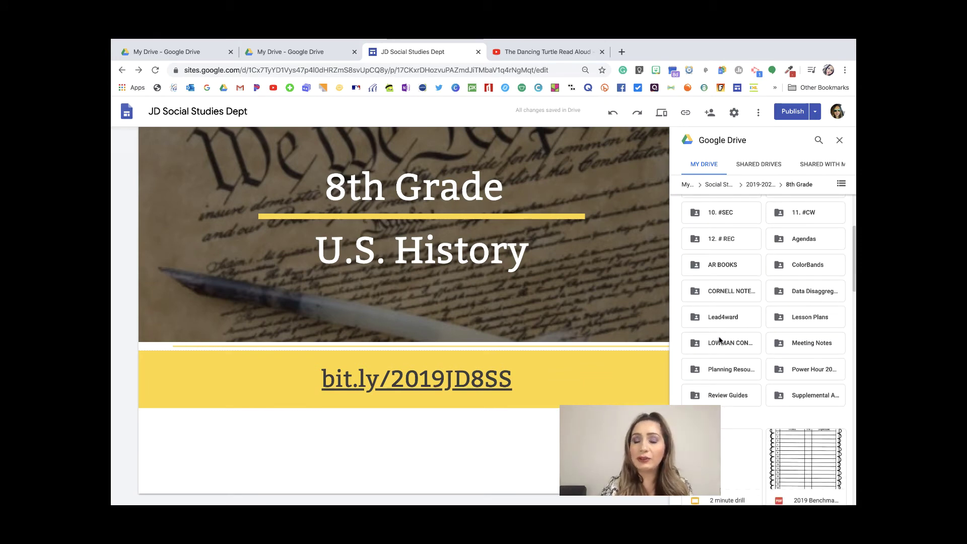
pyautogui.scroll(-2, 718, 340)
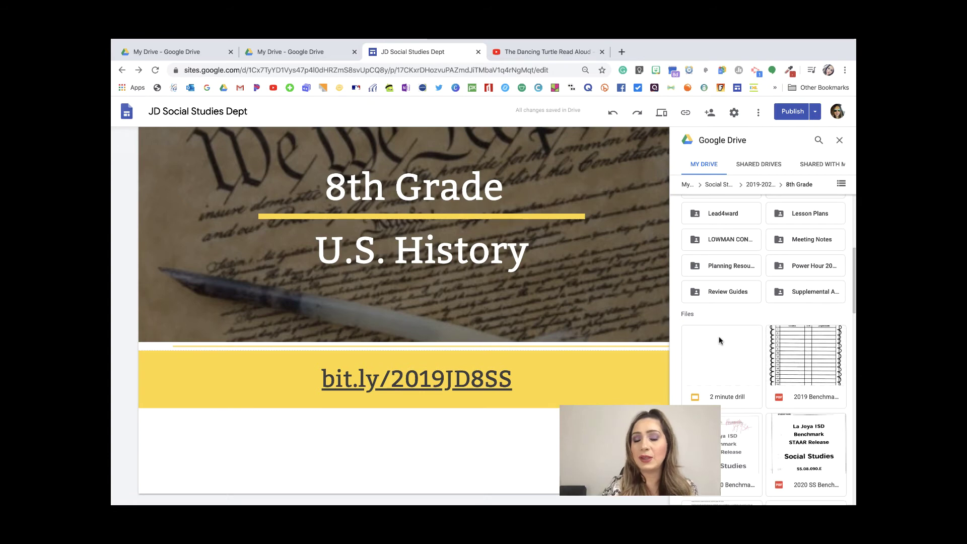
pyautogui.scroll(-10, 719, 340)
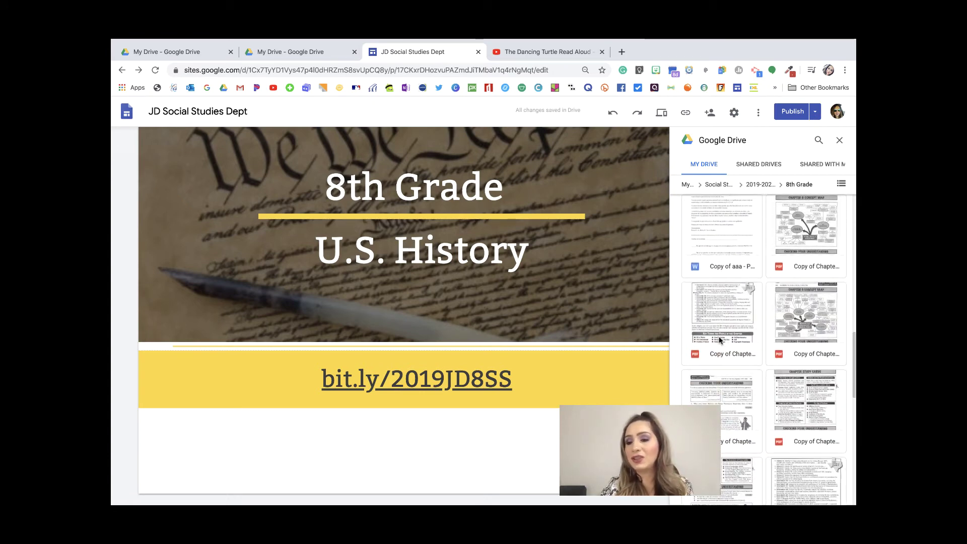
pyautogui.click(793, 265)
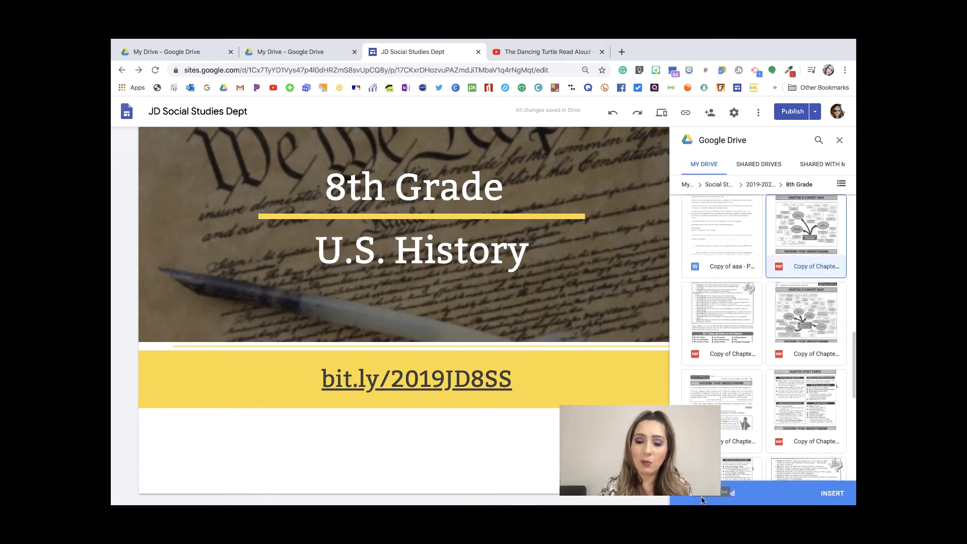
pyautogui.click(830, 493)
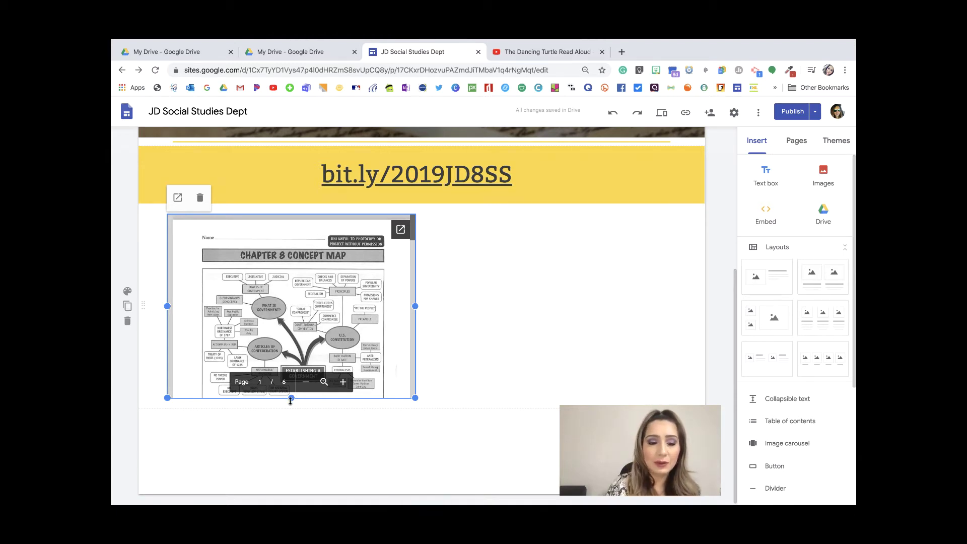
# - Stretch the embedded Chapter 8 Concept Map PDF taller and let its preview load
pyautogui.moveTo(290, 402); pyautogui.dragTo(291, 492)
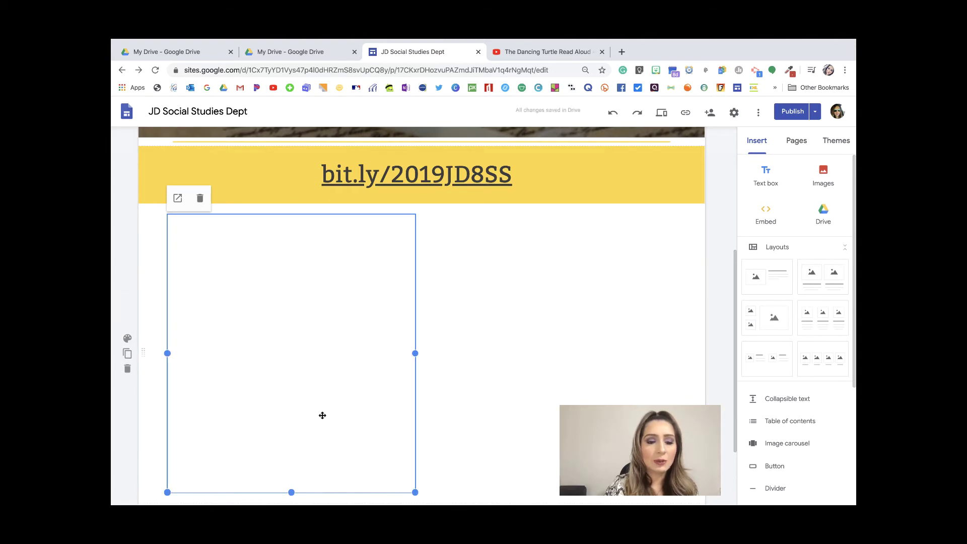
pyautogui.scroll(-1, 320, 417)
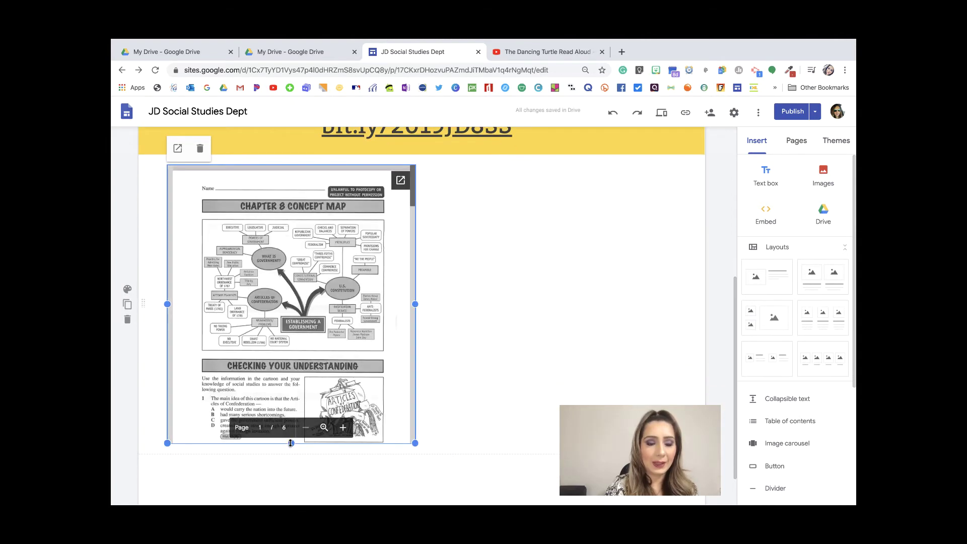
pyautogui.moveTo(291, 443); pyautogui.dragTo(289, 481)
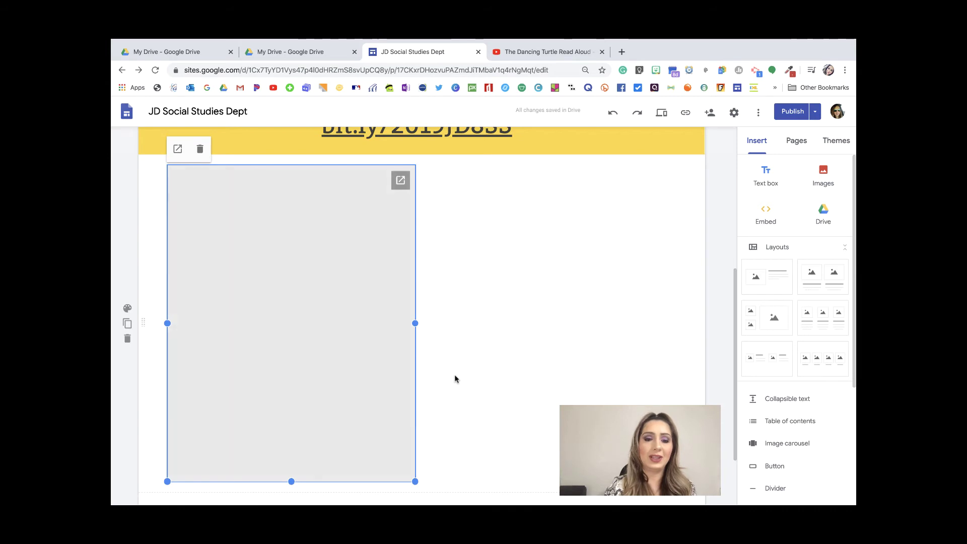
pyautogui.click(455, 378)
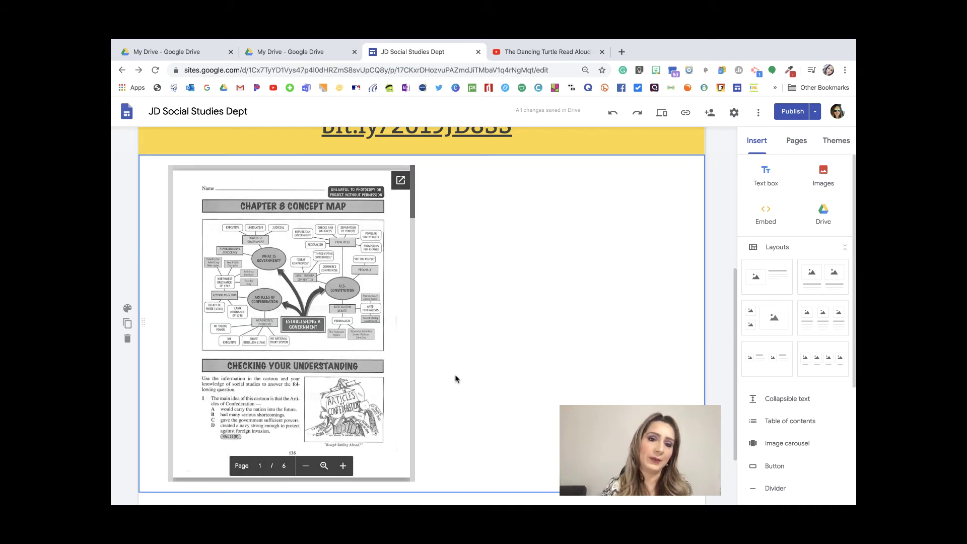
pyautogui.click(305, 350)
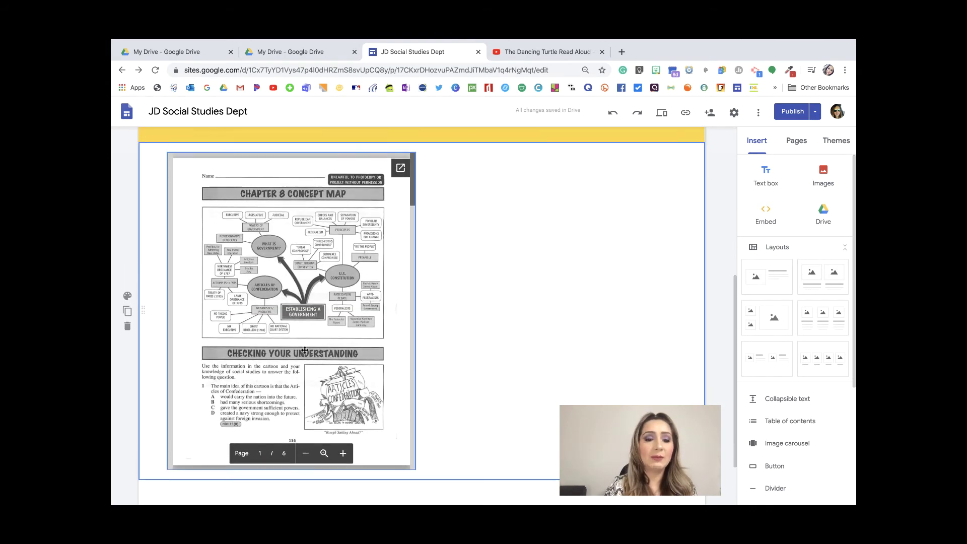
pyautogui.scroll(1, 303, 387)
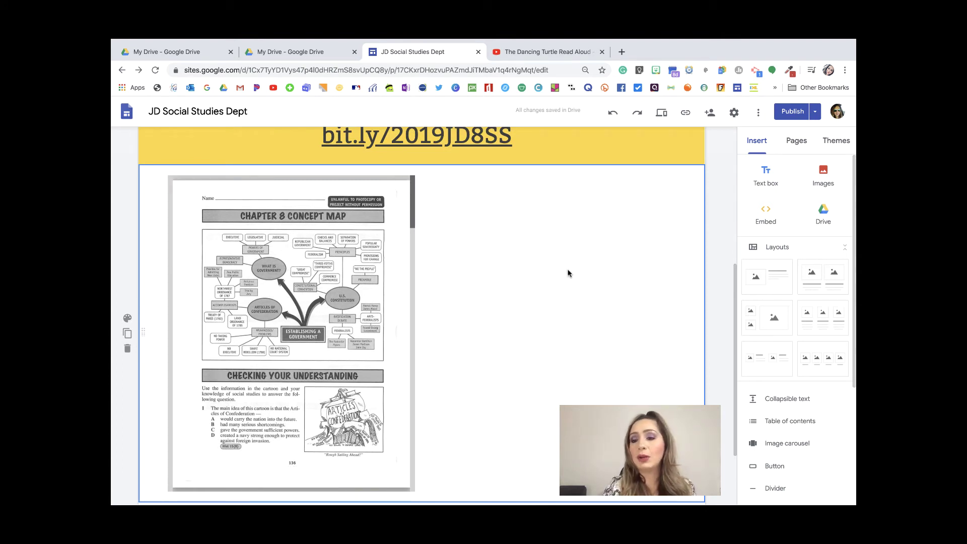
pyautogui.scroll(-4, 797, 411)
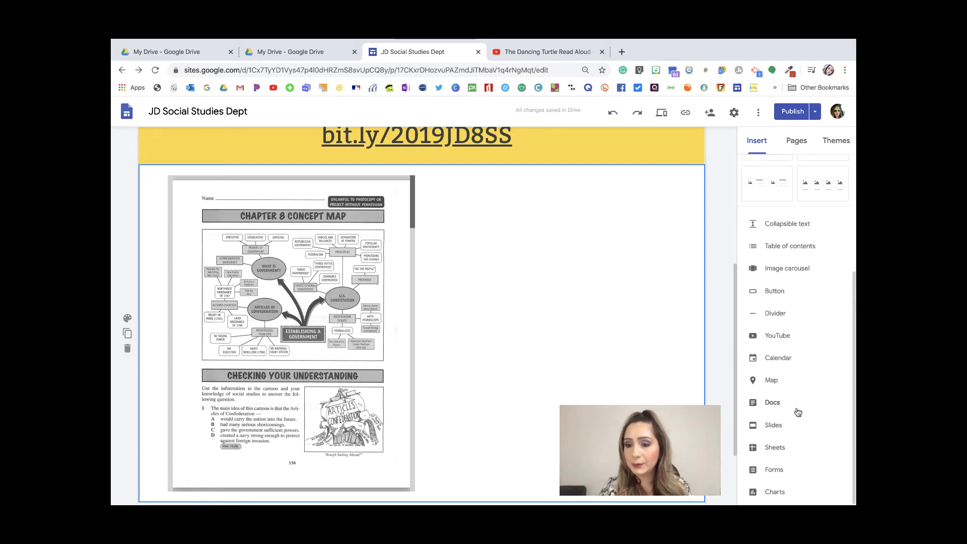
# - Embed the Crash Course 'Constitutional Compromises' video found by searching 'The Great Compromise'
pyautogui.click(766, 334)
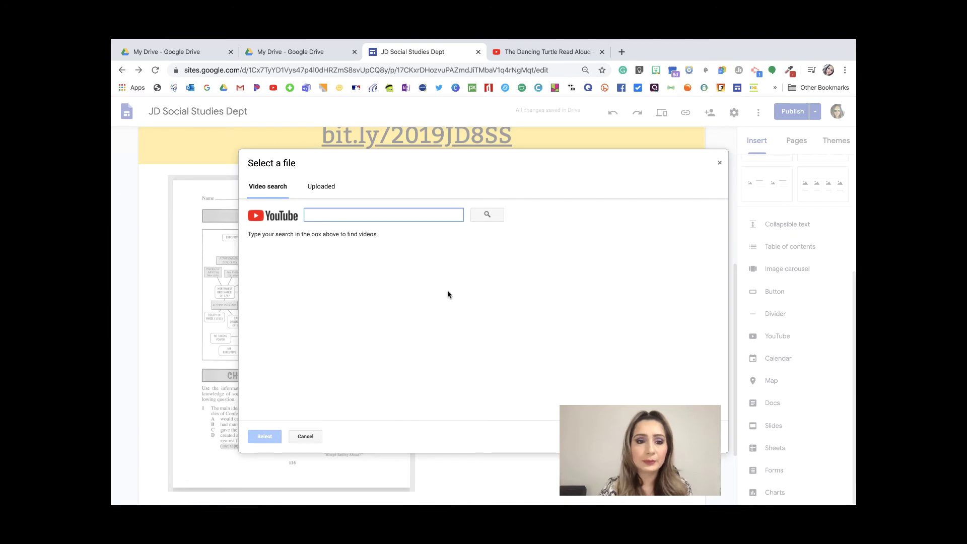
pyautogui.click(337, 214)
pyautogui.write('The Gr')
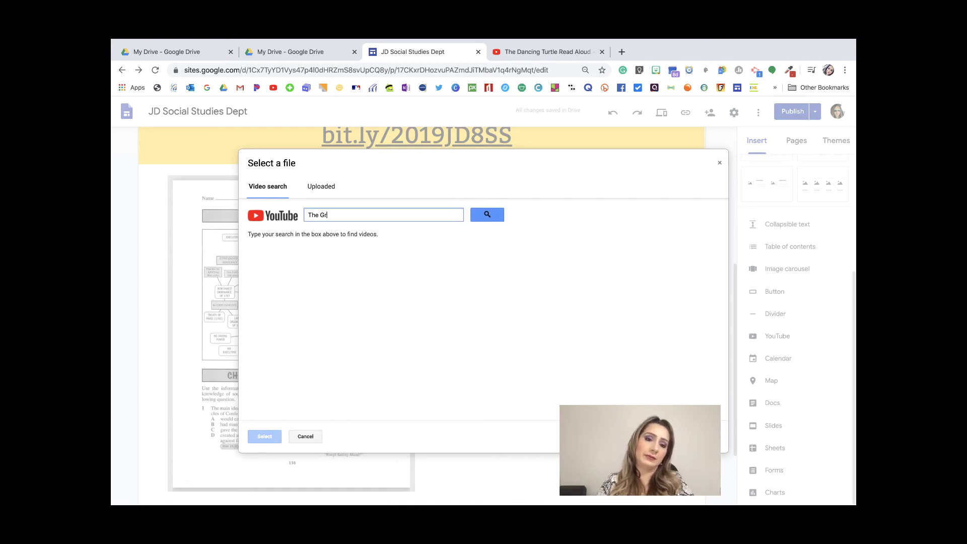
pyautogui.write('eat Compromise')
pyautogui.click(487, 215)
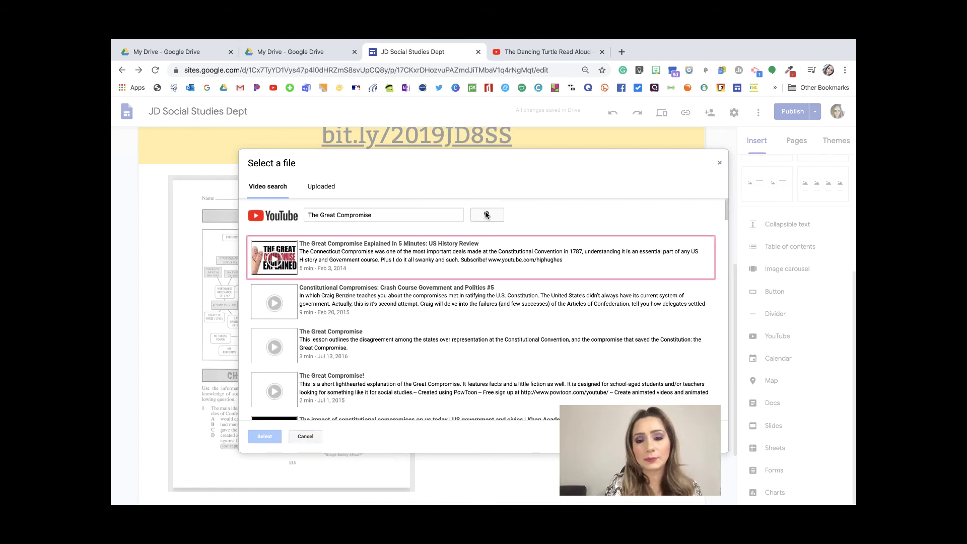
pyautogui.scroll(-2, 365, 318)
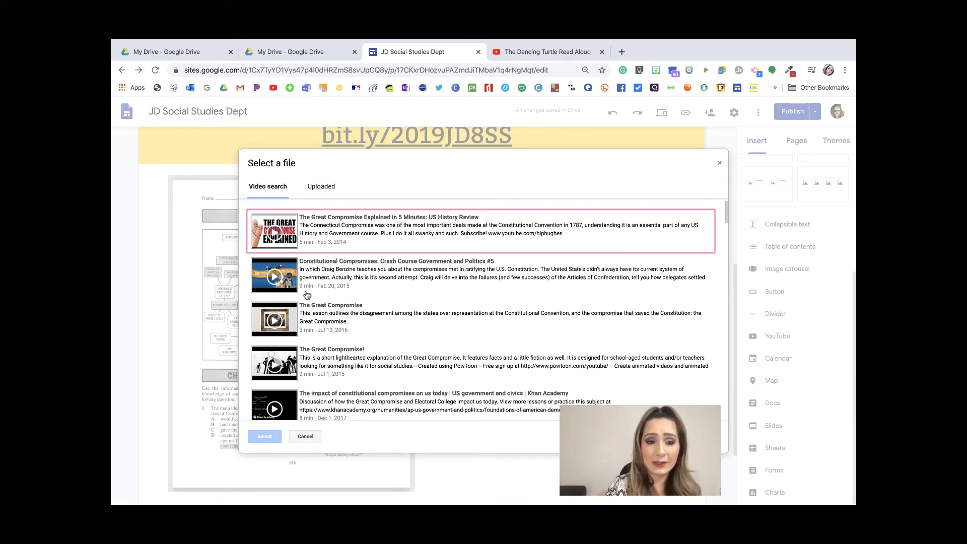
pyautogui.click(320, 282)
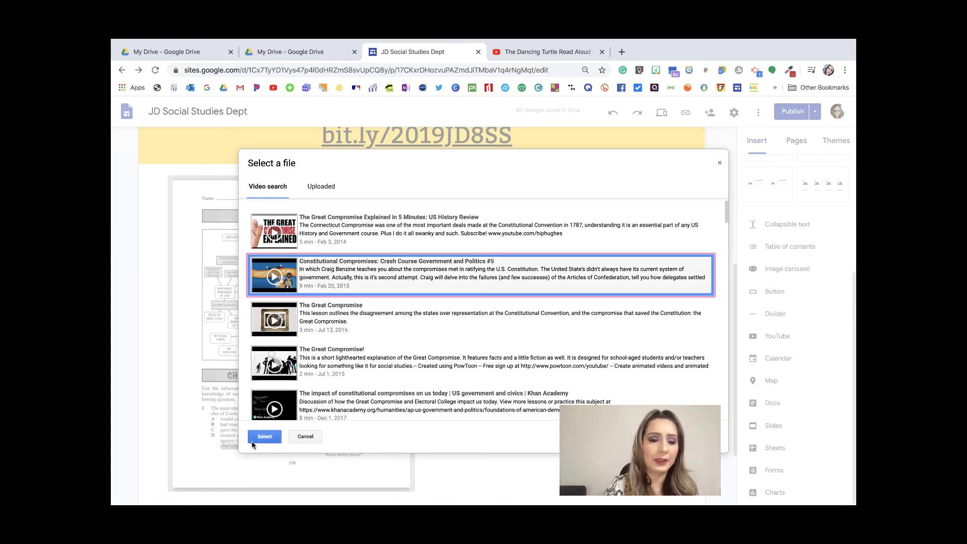
pyautogui.click(264, 437)
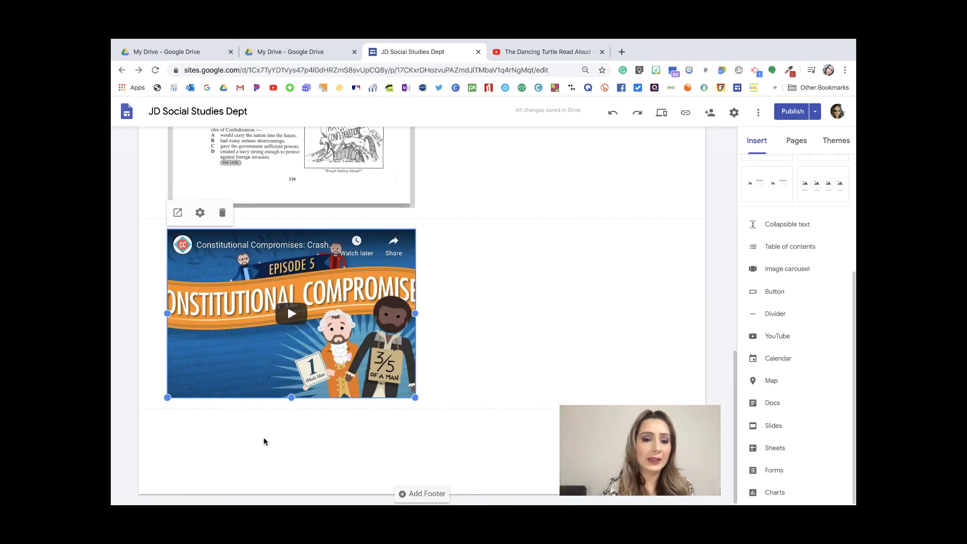
# - Move the Crash Course Compromises video beside the concept-map PDF in the same section
pyautogui.scroll(3, 263, 441)
pyautogui.moveTo(271, 384); pyautogui.dragTo(503, 154)
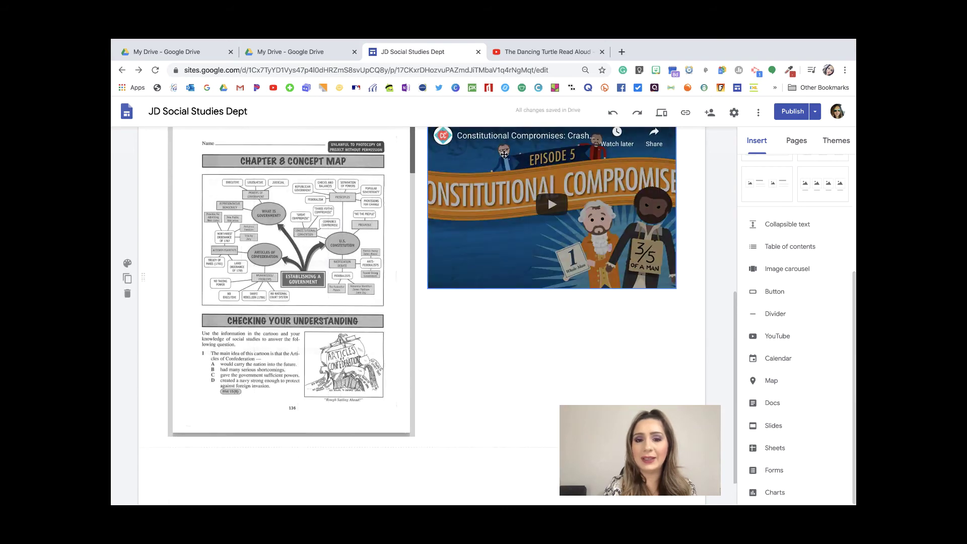
pyautogui.scroll(4, 503, 154)
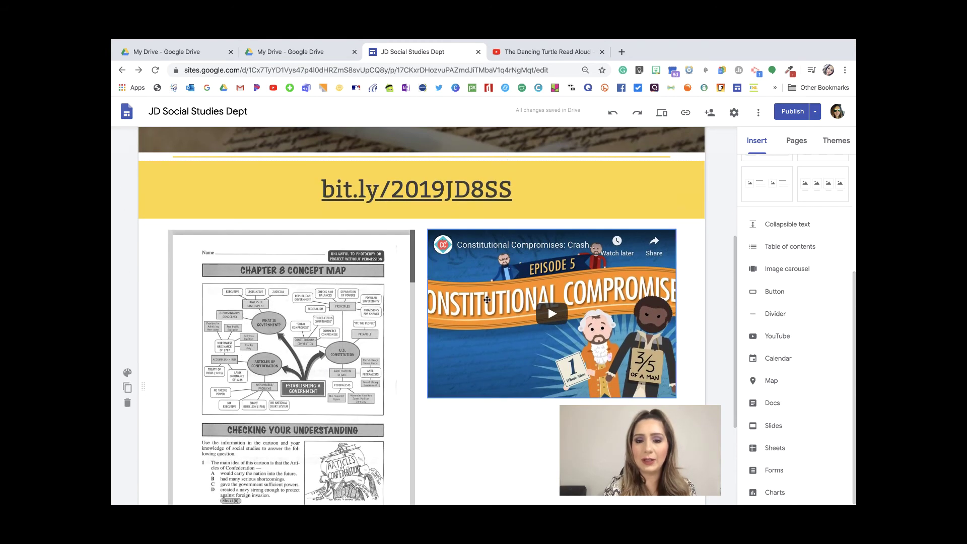
pyautogui.click(486, 299)
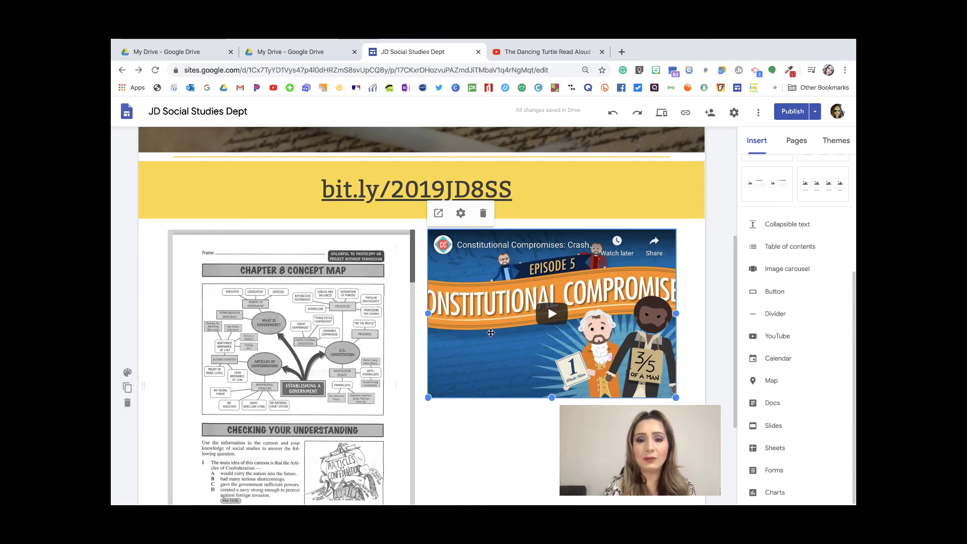
pyautogui.click(492, 456)
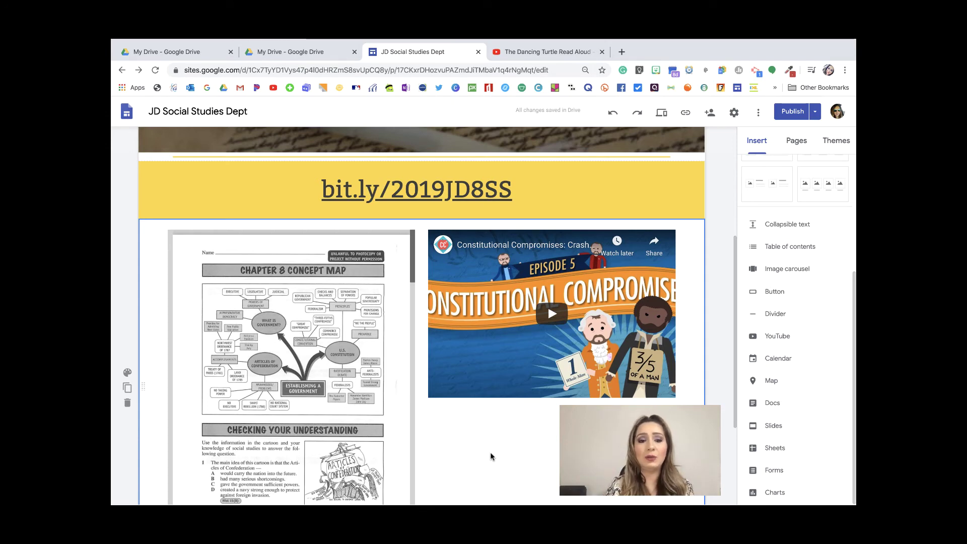
# - Add a divider and move it up beneath the yellow bit.ly link banner
pyautogui.scroll(-3, 492, 456)
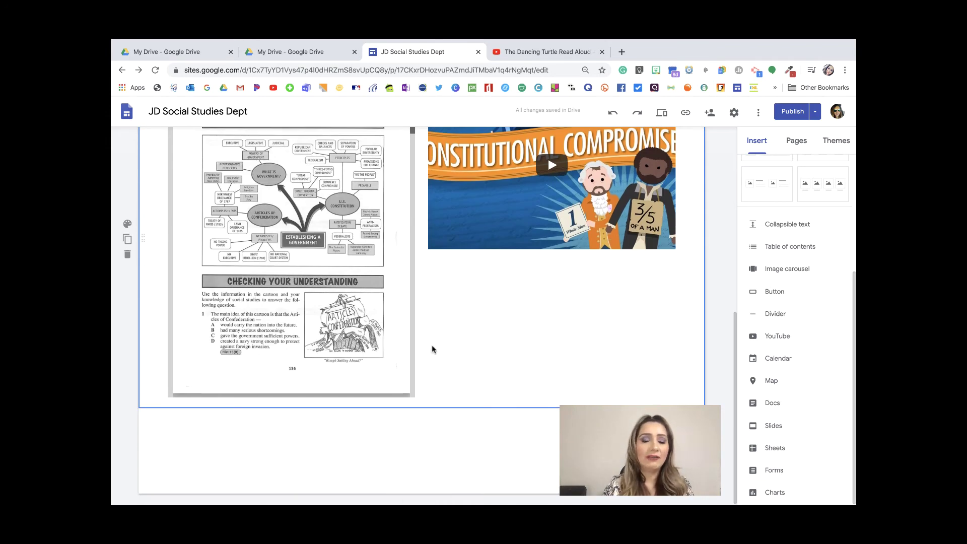
pyautogui.scroll(3, 368, 335)
pyautogui.scroll(-2, 368, 336)
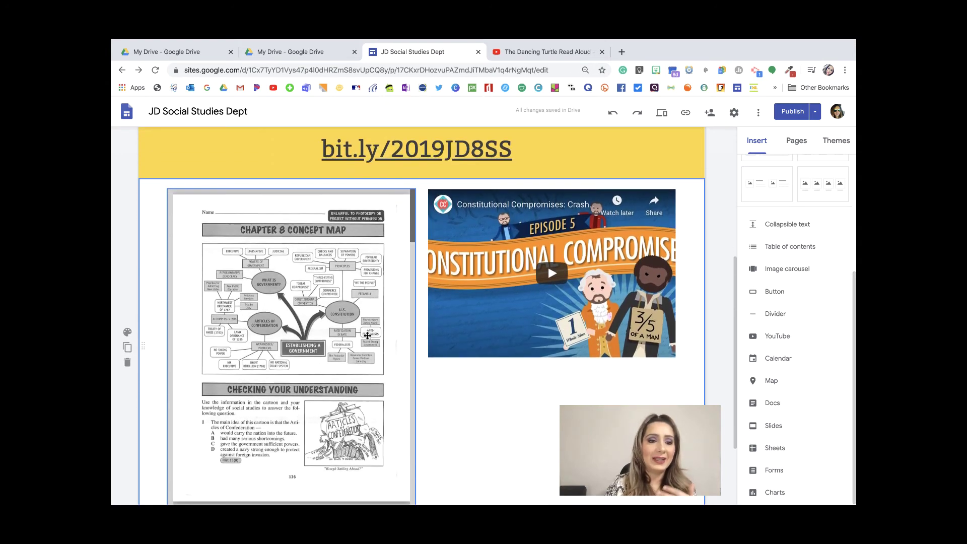
pyautogui.scroll(-1, 507, 356)
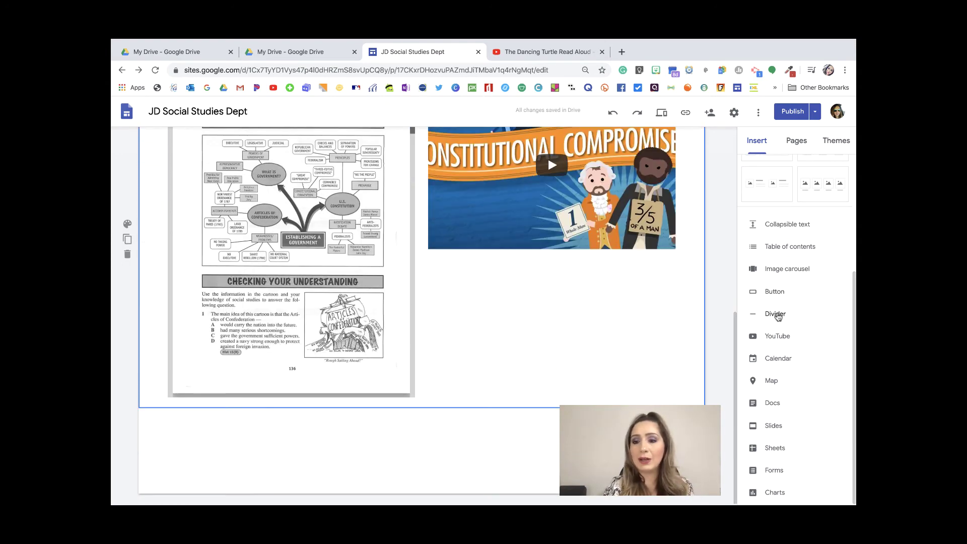
pyautogui.click(776, 313)
pyautogui.scroll(1, 439, 447)
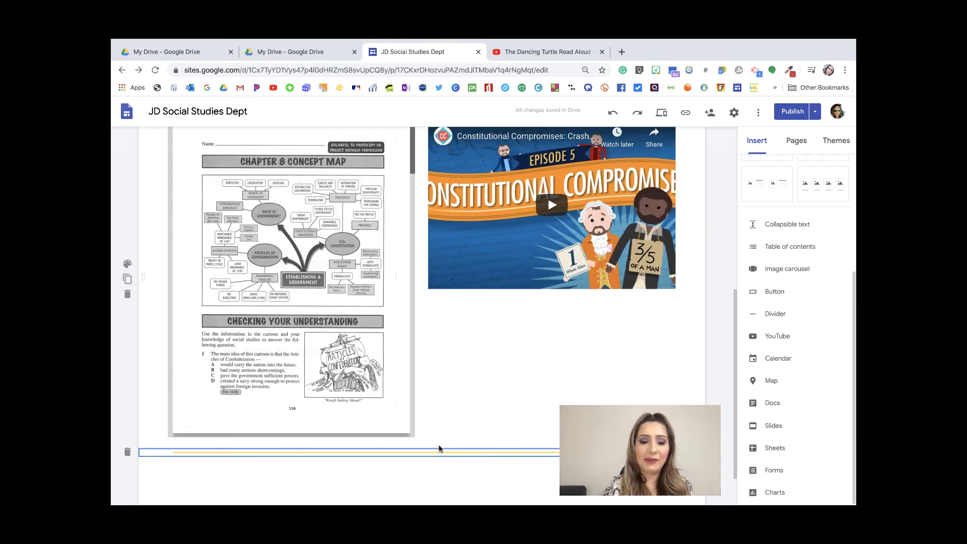
pyautogui.moveTo(420, 455); pyautogui.dragTo(415, 366)
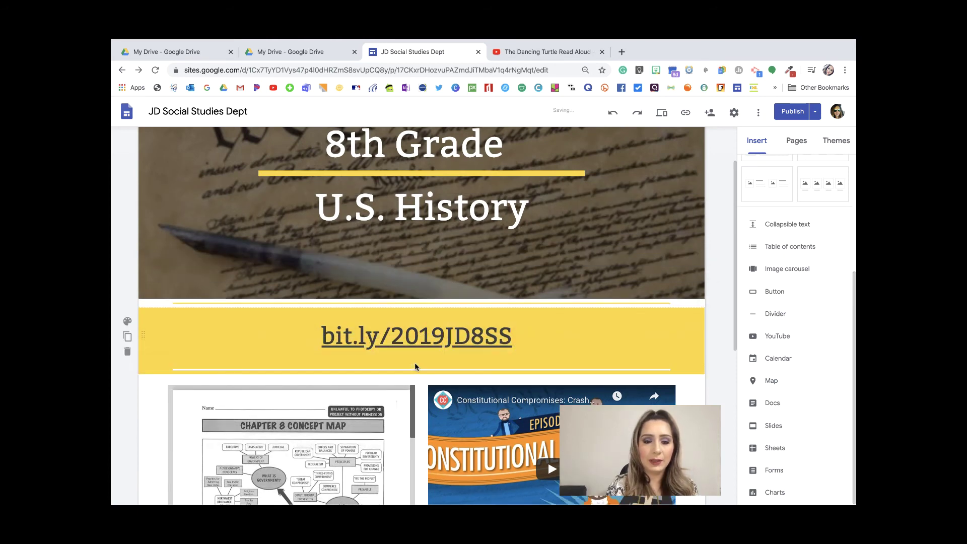
# - Add a centred Title-style text box reading 'Constitution' below the concept map
pyautogui.doubleClick(351, 381)
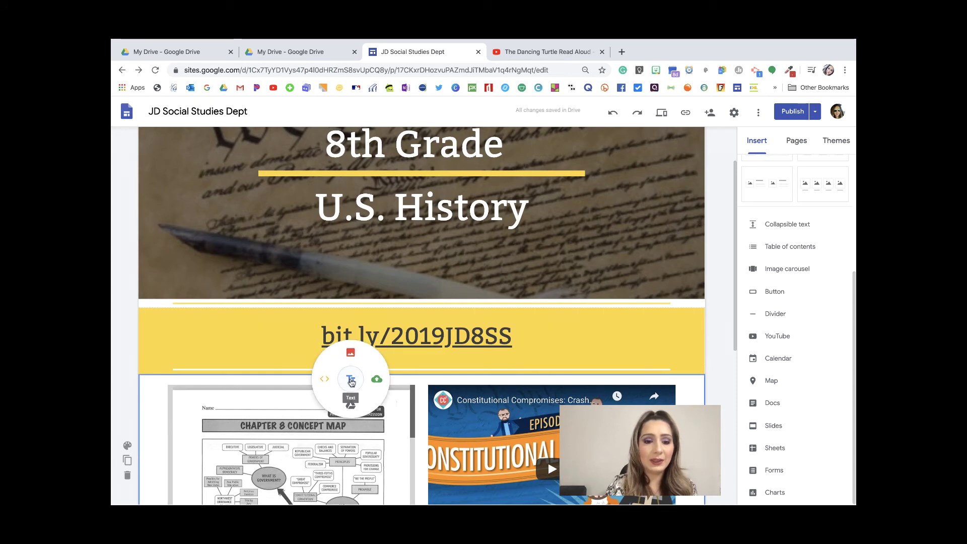
pyautogui.click(350, 378)
pyautogui.click(305, 354)
pyautogui.click(309, 391)
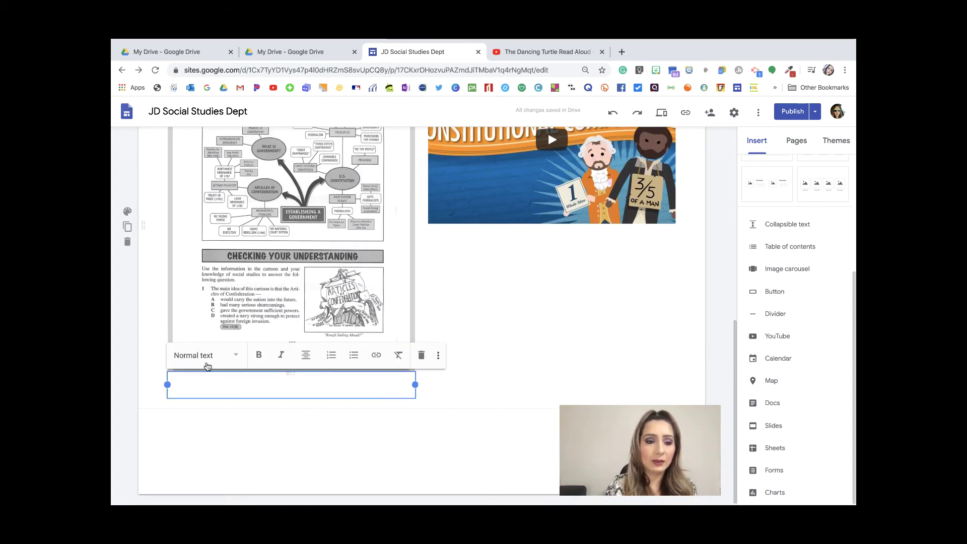
pyautogui.click(210, 367)
pyautogui.click(190, 384)
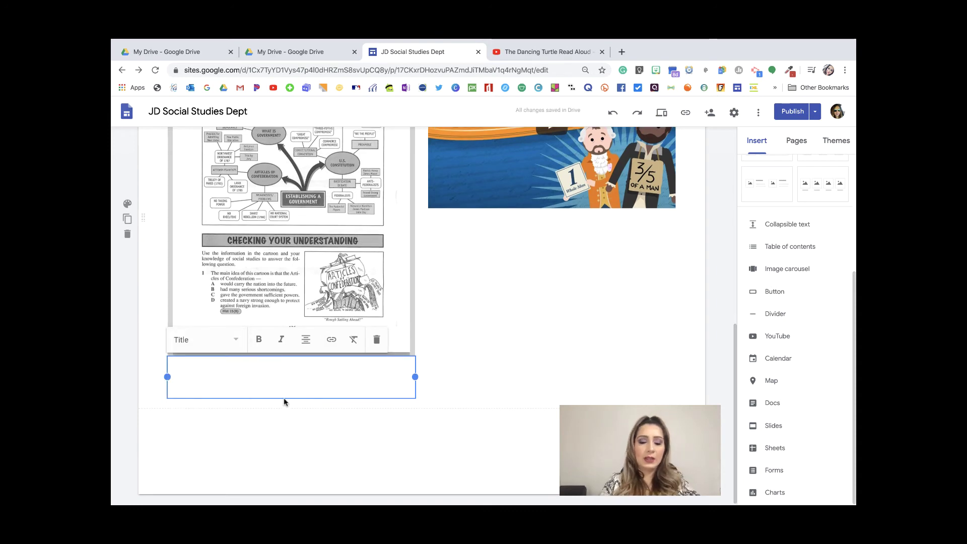
pyautogui.write('Co')
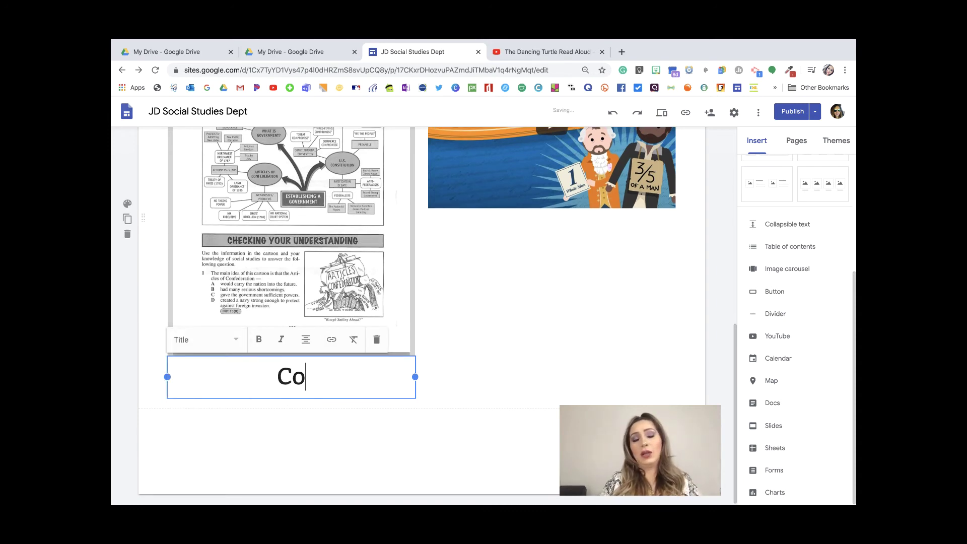
pyautogui.write('nstitution')
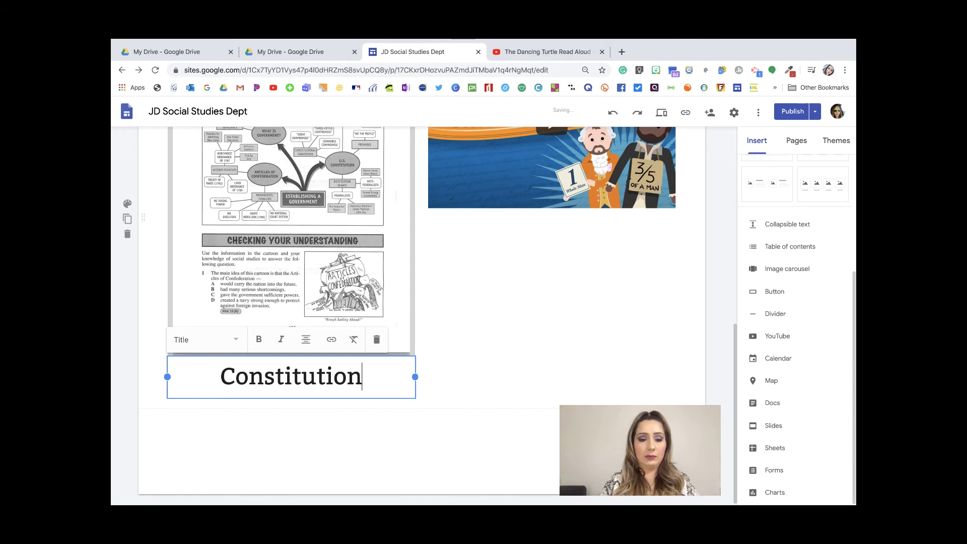
pyautogui.click(236, 456)
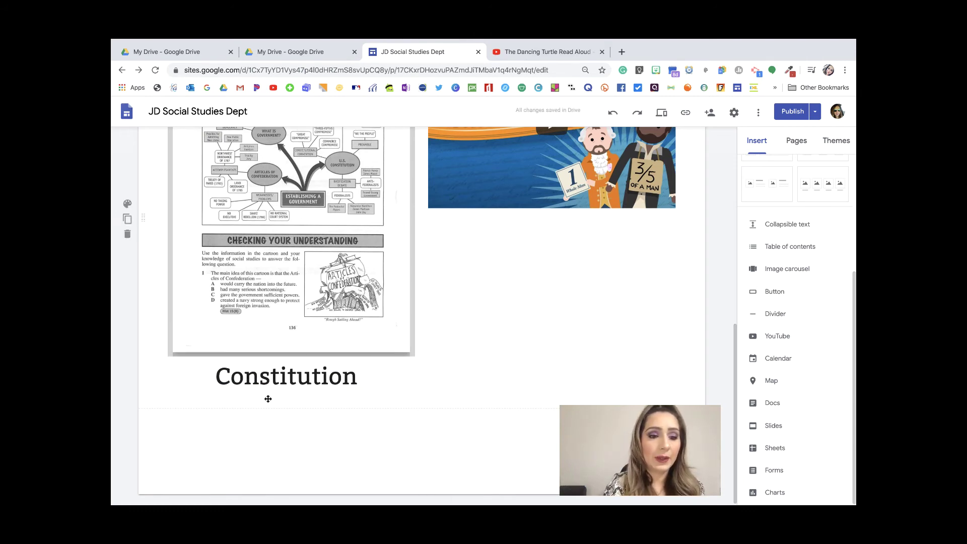
# - Move the 'Constitution' title above the PDF and video, widened to full page width
pyautogui.click(285, 384)
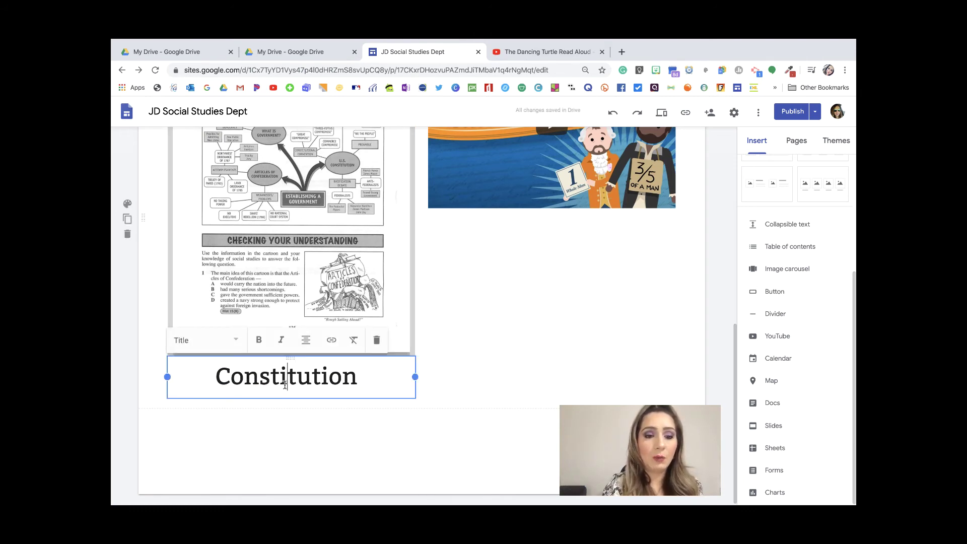
pyautogui.click(295, 442)
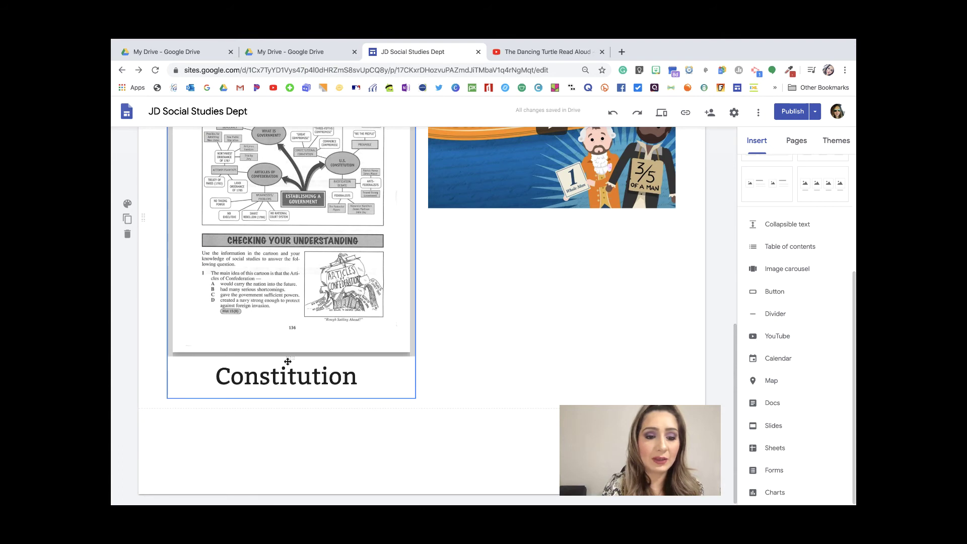
pyautogui.moveTo(291, 358); pyautogui.dragTo(309, 315)
pyautogui.click(310, 375)
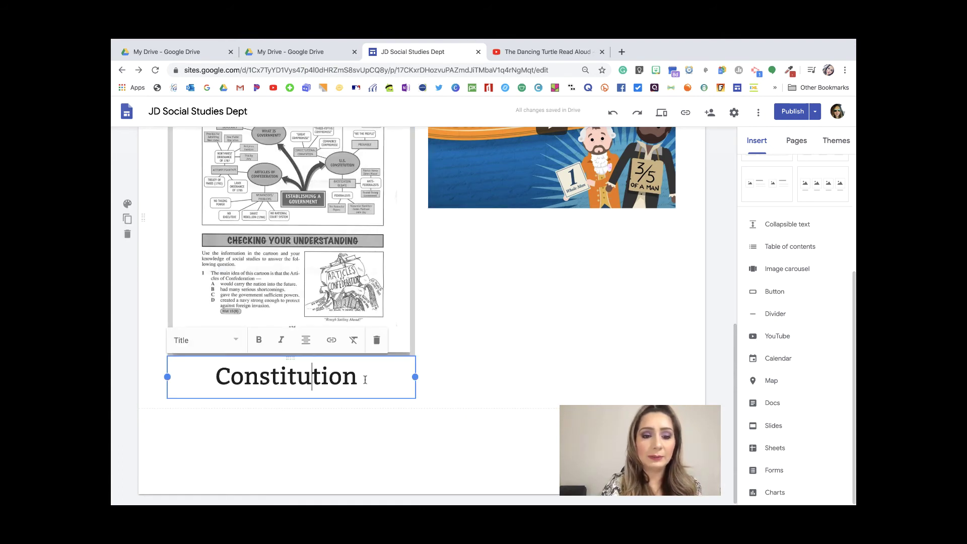
pyautogui.moveTo(391, 388); pyautogui.dragTo(387, 271)
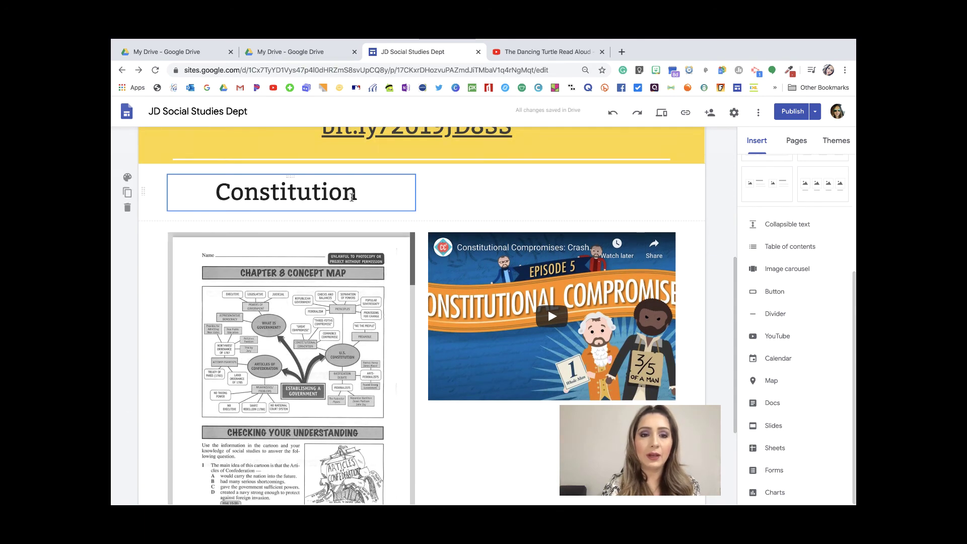
pyautogui.click(374, 192)
pyautogui.moveTo(415, 191); pyautogui.dragTo(685, 194)
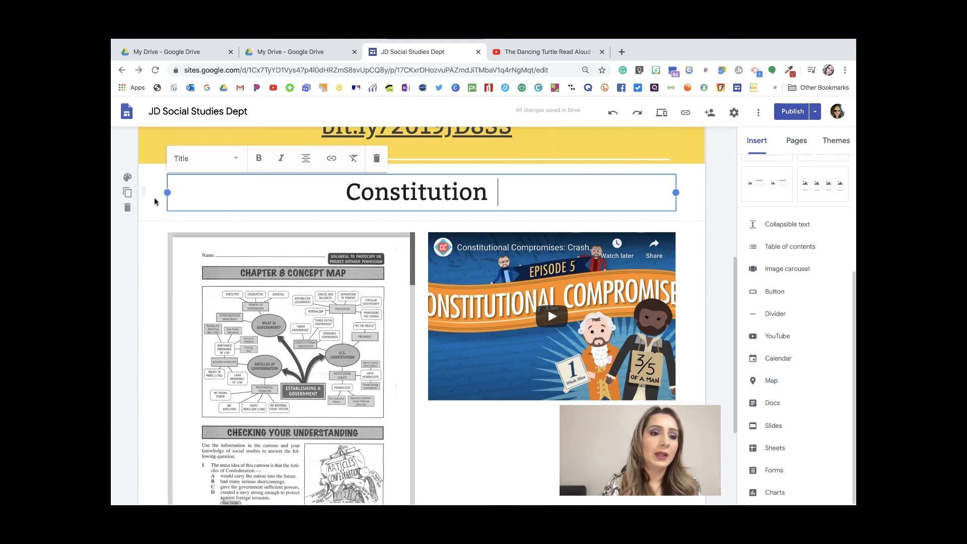
# - Set the Constitution section background to the second 'parchment paper' web image result
pyautogui.click(127, 178)
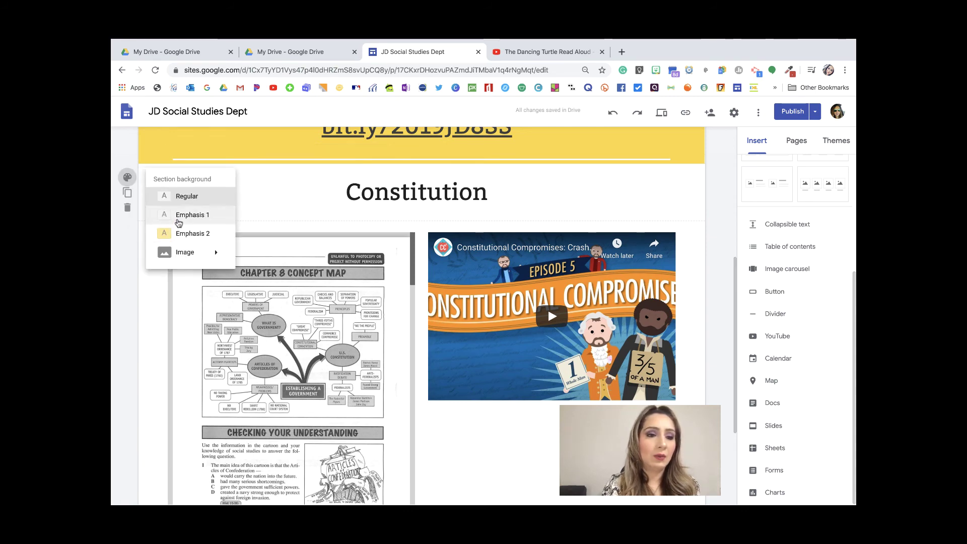
pyautogui.moveTo(184, 254)
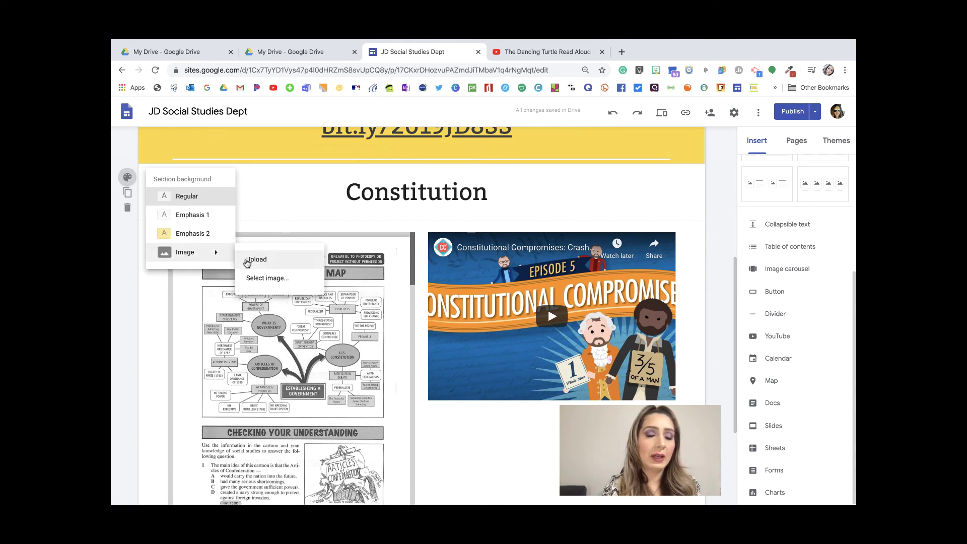
pyautogui.click(265, 278)
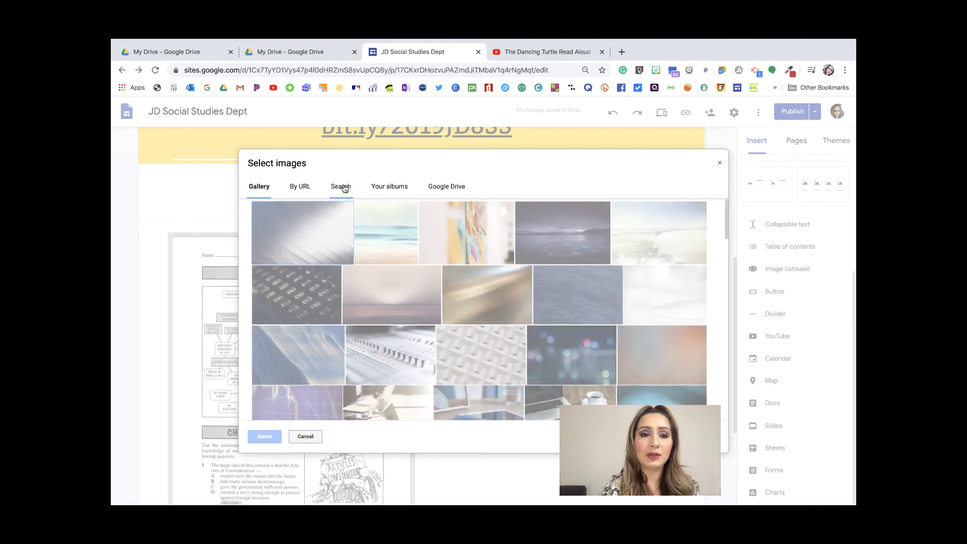
pyautogui.click(338, 186)
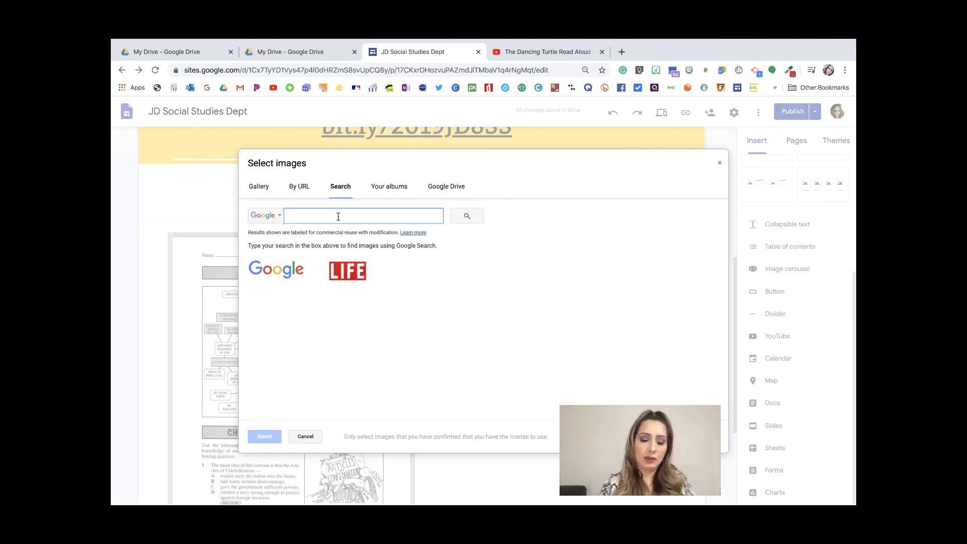
pyautogui.write('p')
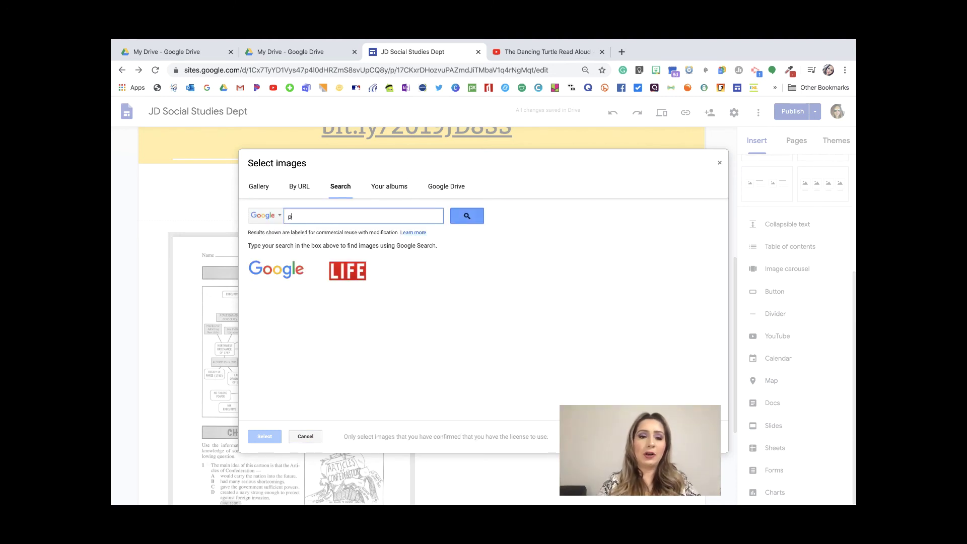
pyautogui.write('archment paper')
pyautogui.press('Return')
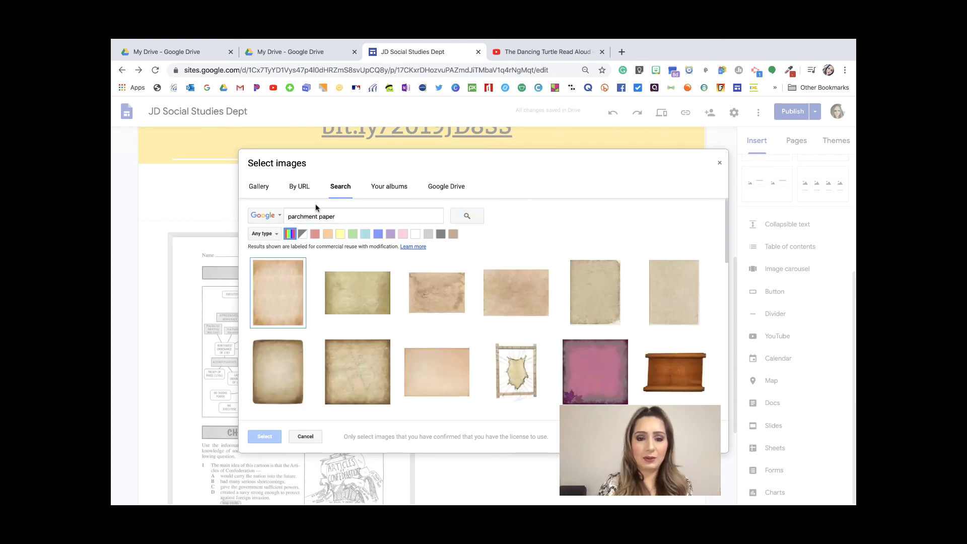
pyautogui.click(373, 298)
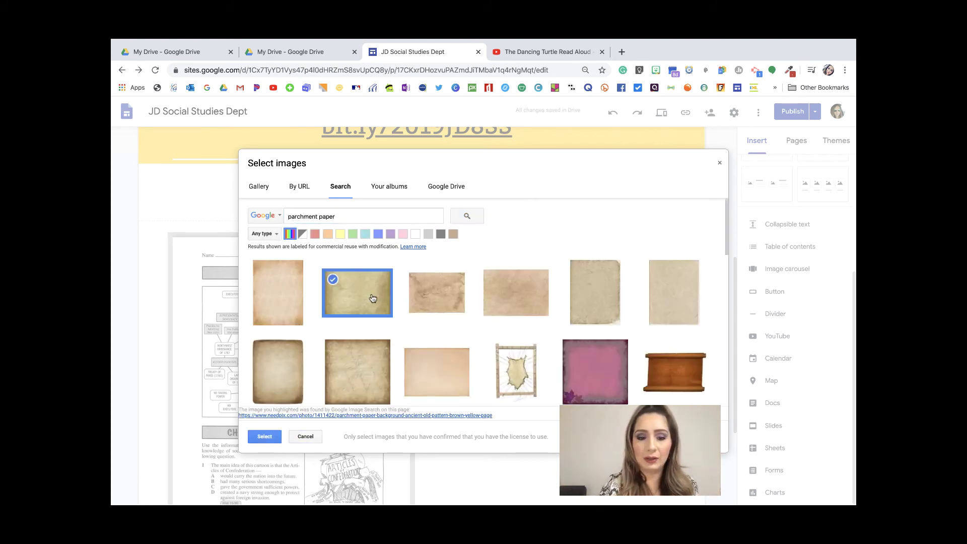
pyautogui.click(264, 437)
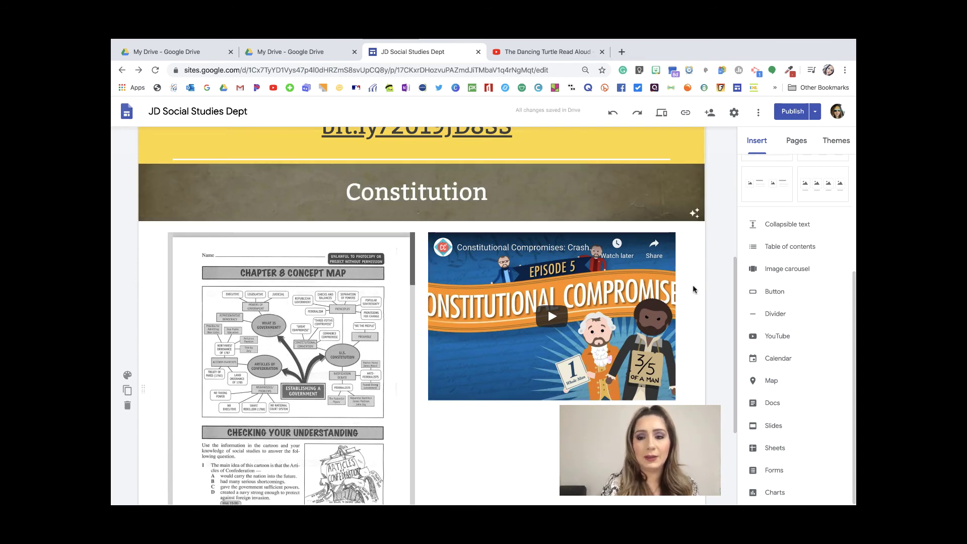
pyautogui.click(694, 214)
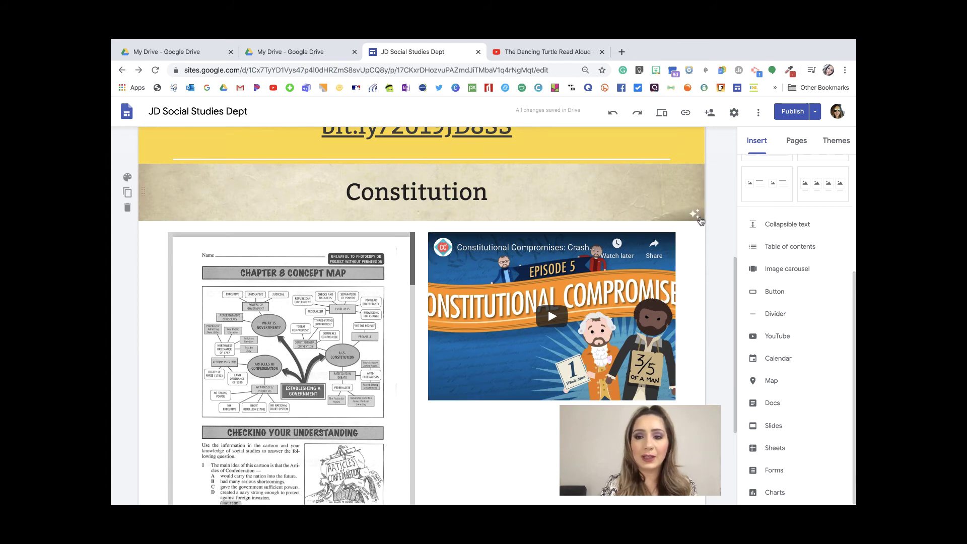
pyautogui.click(694, 215)
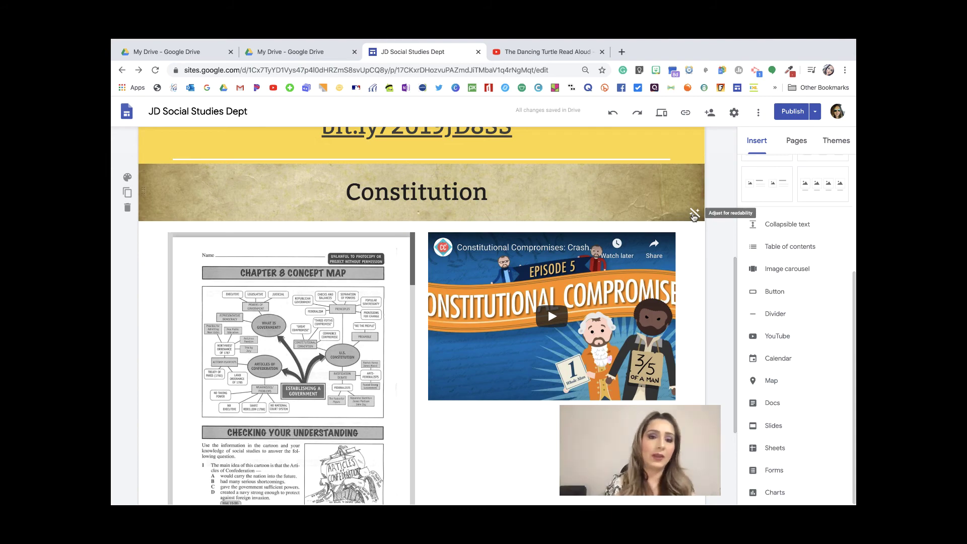
# - Review the draft with the new 8th Grade U.S. History page and publish the site
pyautogui.scroll(-1, 549, 448)
pyautogui.scroll(6, 548, 447)
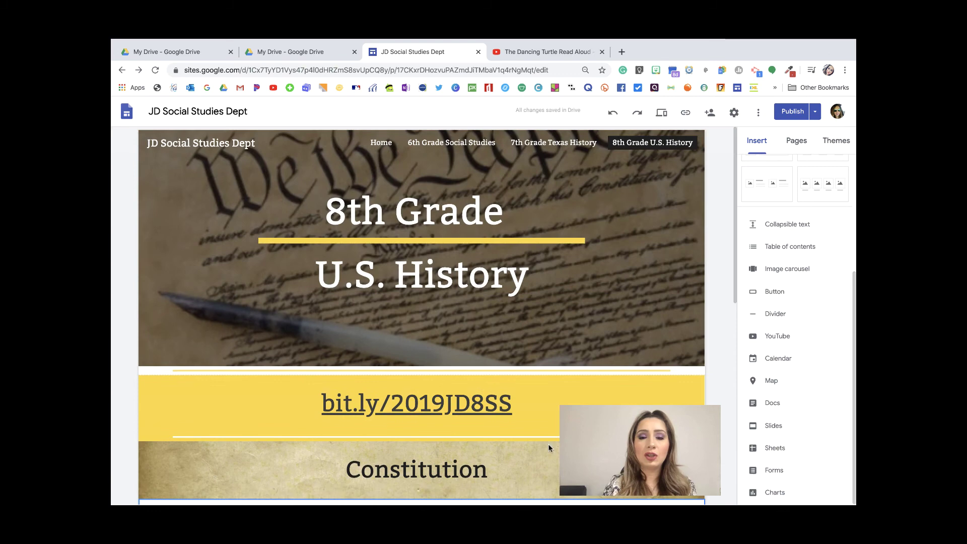
pyautogui.click(790, 111)
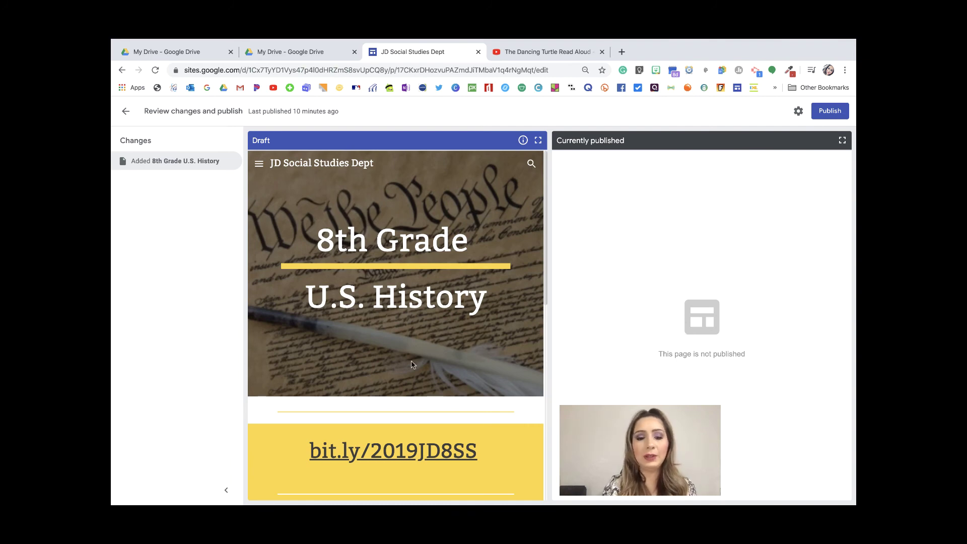
pyautogui.scroll(-10, 378, 428)
pyautogui.scroll(5, 377, 426)
pyautogui.scroll(-5, 375, 422)
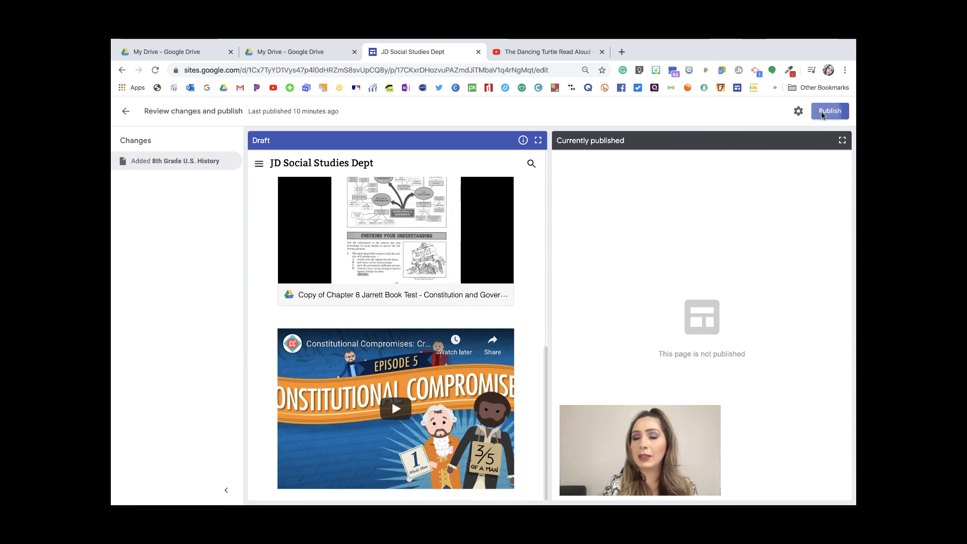
pyautogui.click(822, 115)
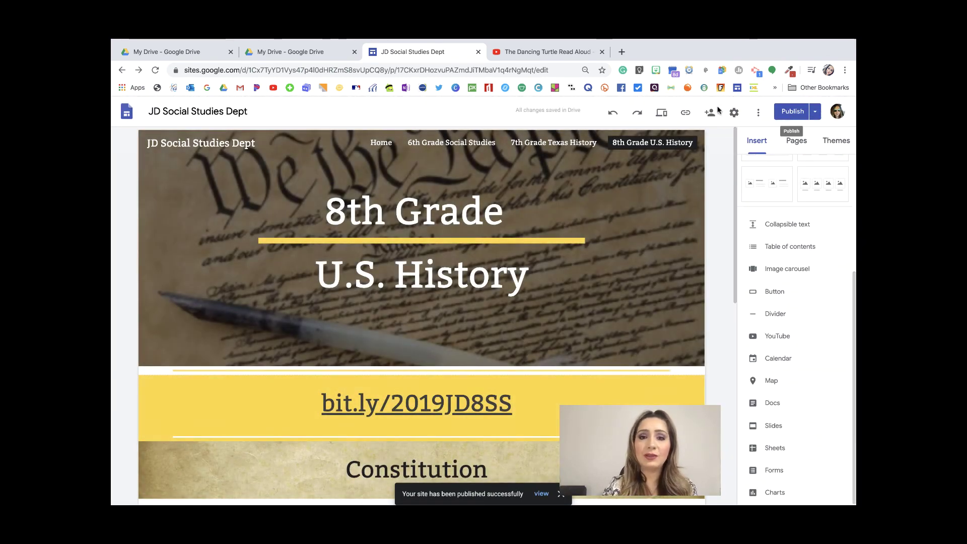
pyautogui.click(662, 114)
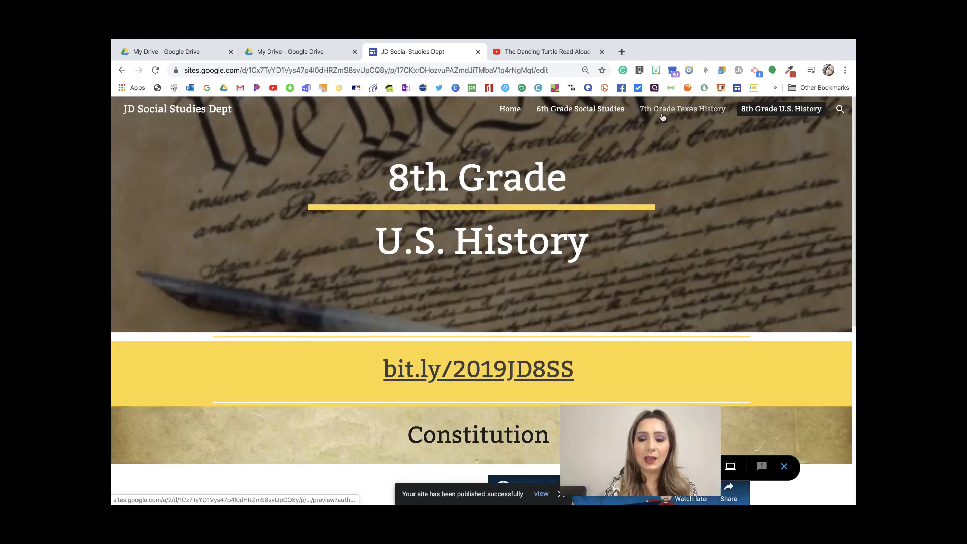
pyautogui.scroll(-1, 499, 360)
pyautogui.scroll(-8, 500, 360)
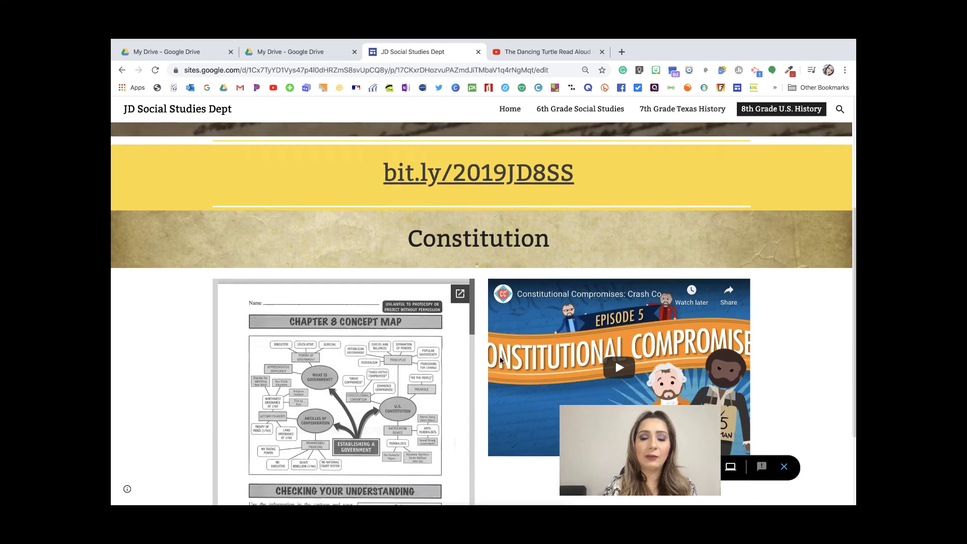
pyautogui.scroll(9, 499, 361)
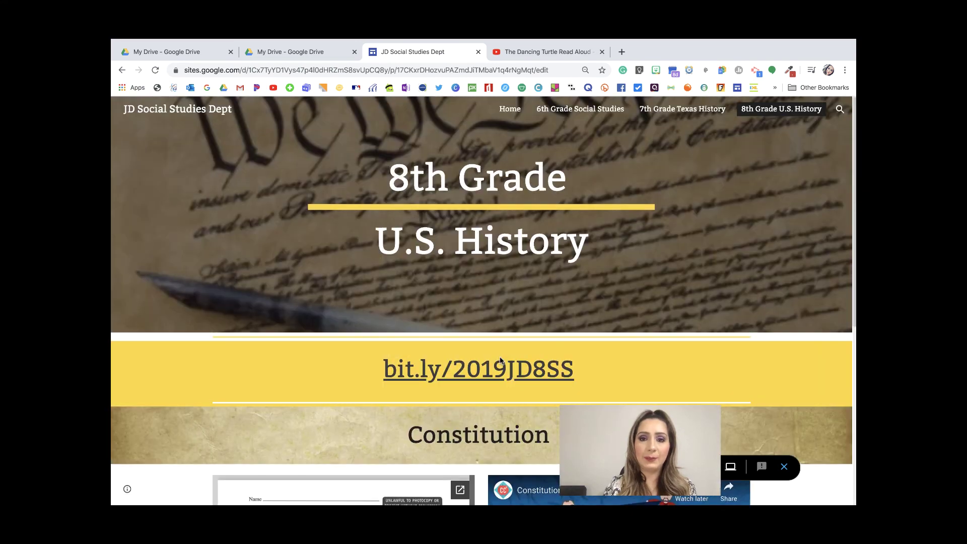
pyautogui.click(504, 109)
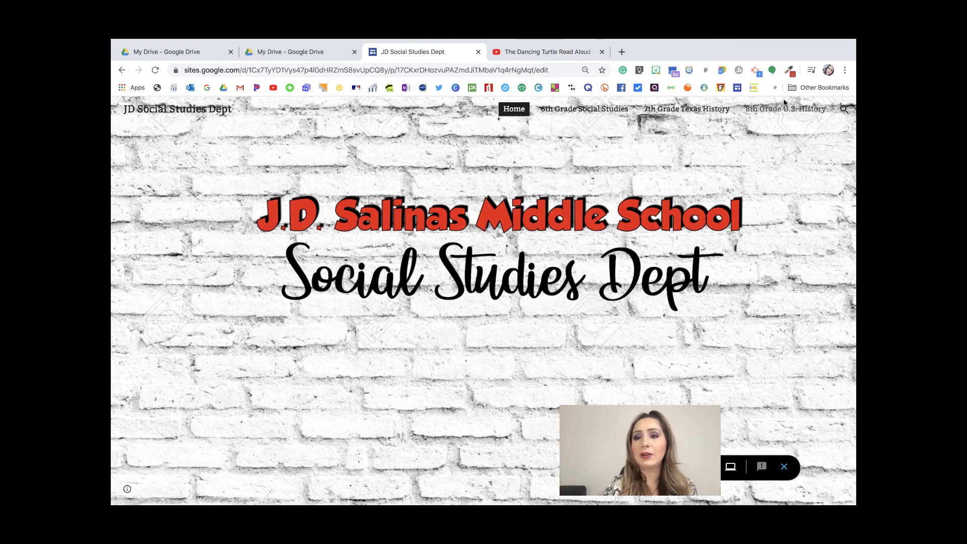
pyautogui.click(776, 111)
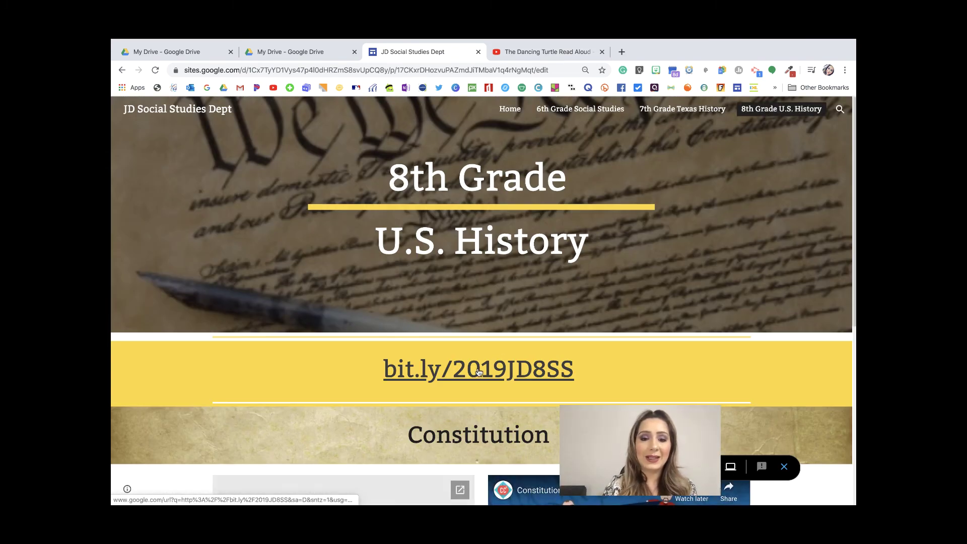
pyautogui.scroll(-2, 473, 438)
pyautogui.scroll(-5, 472, 437)
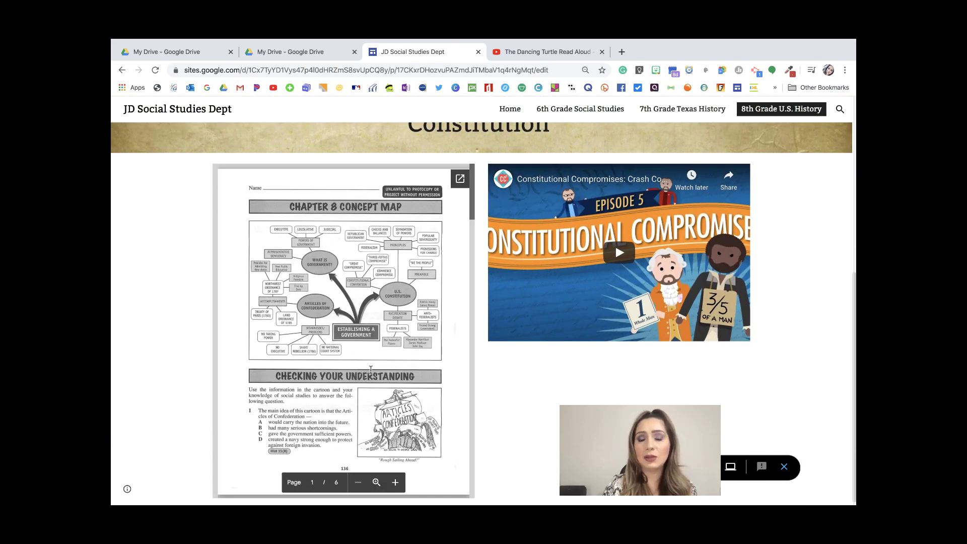
pyautogui.scroll(-1, 615, 243)
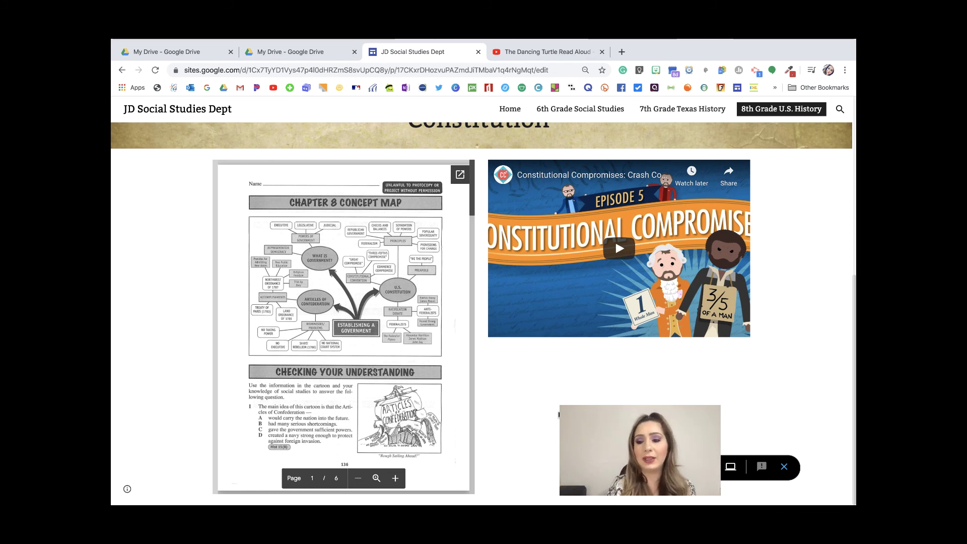
pyautogui.click(783, 466)
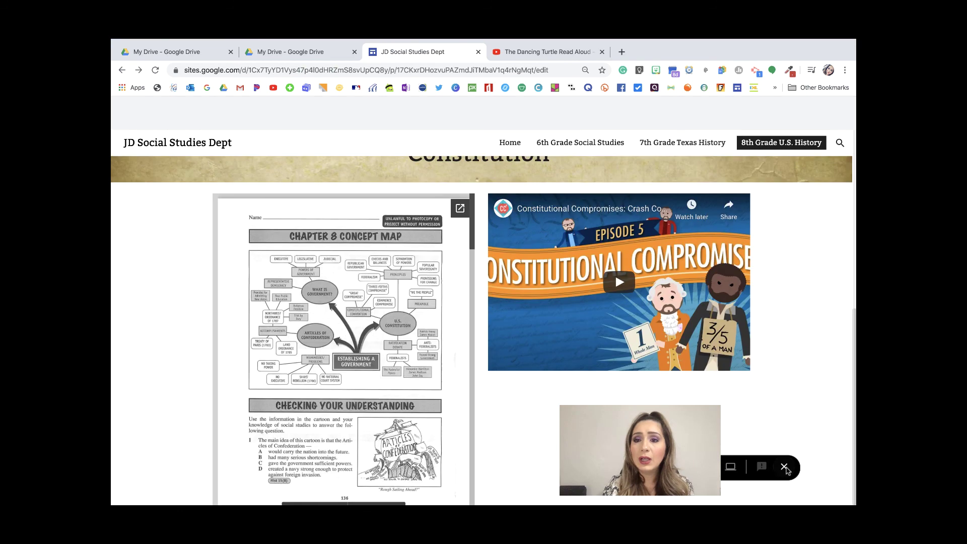